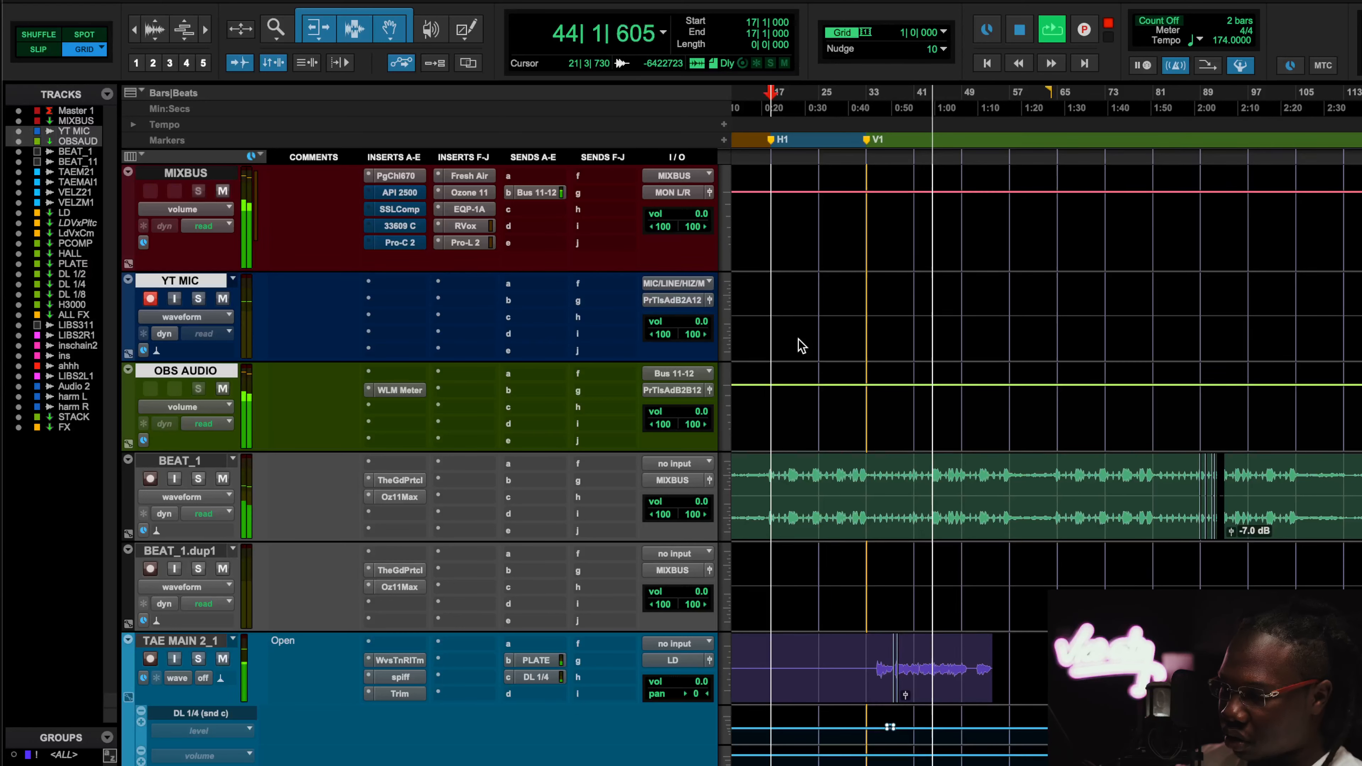
Step: Stop playback and view the PuigChild 670 compressor settings on the MIXBUS track
key("space")
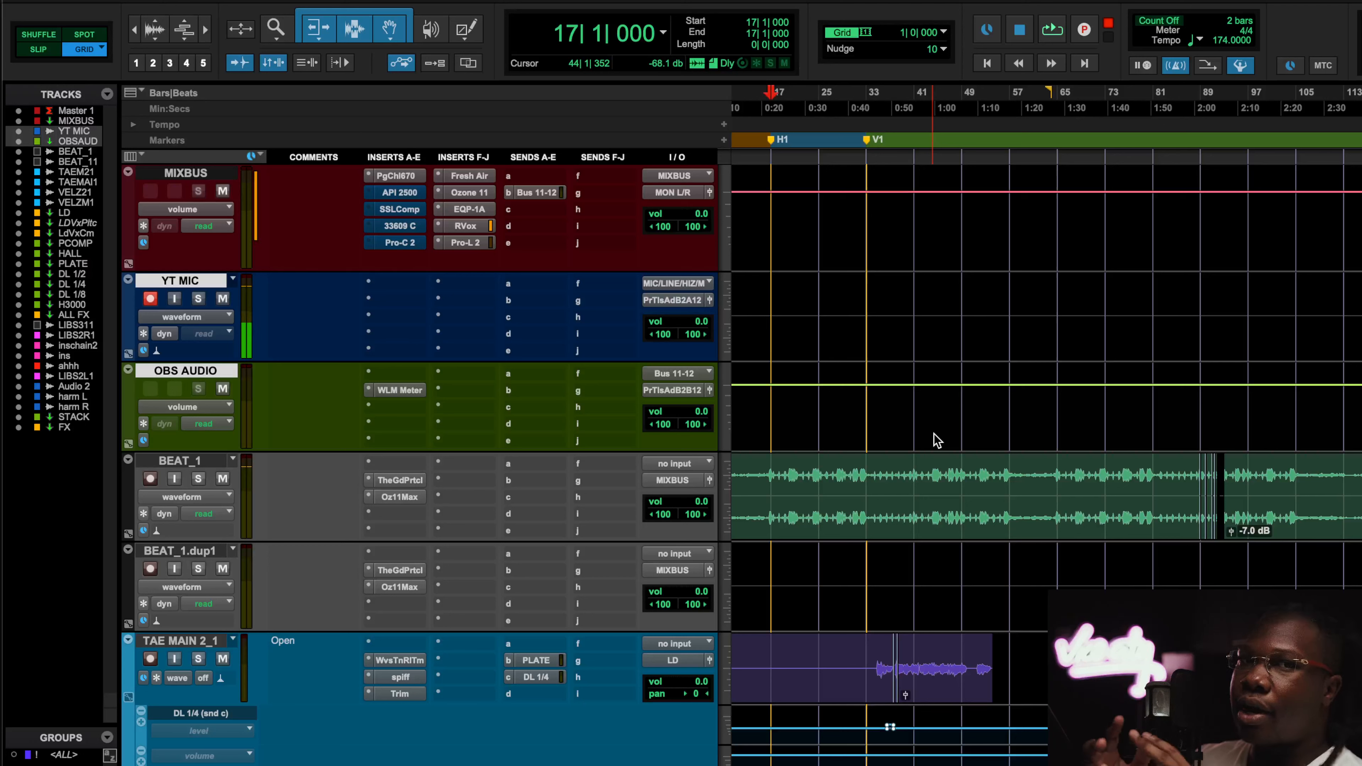
key("shift+r")
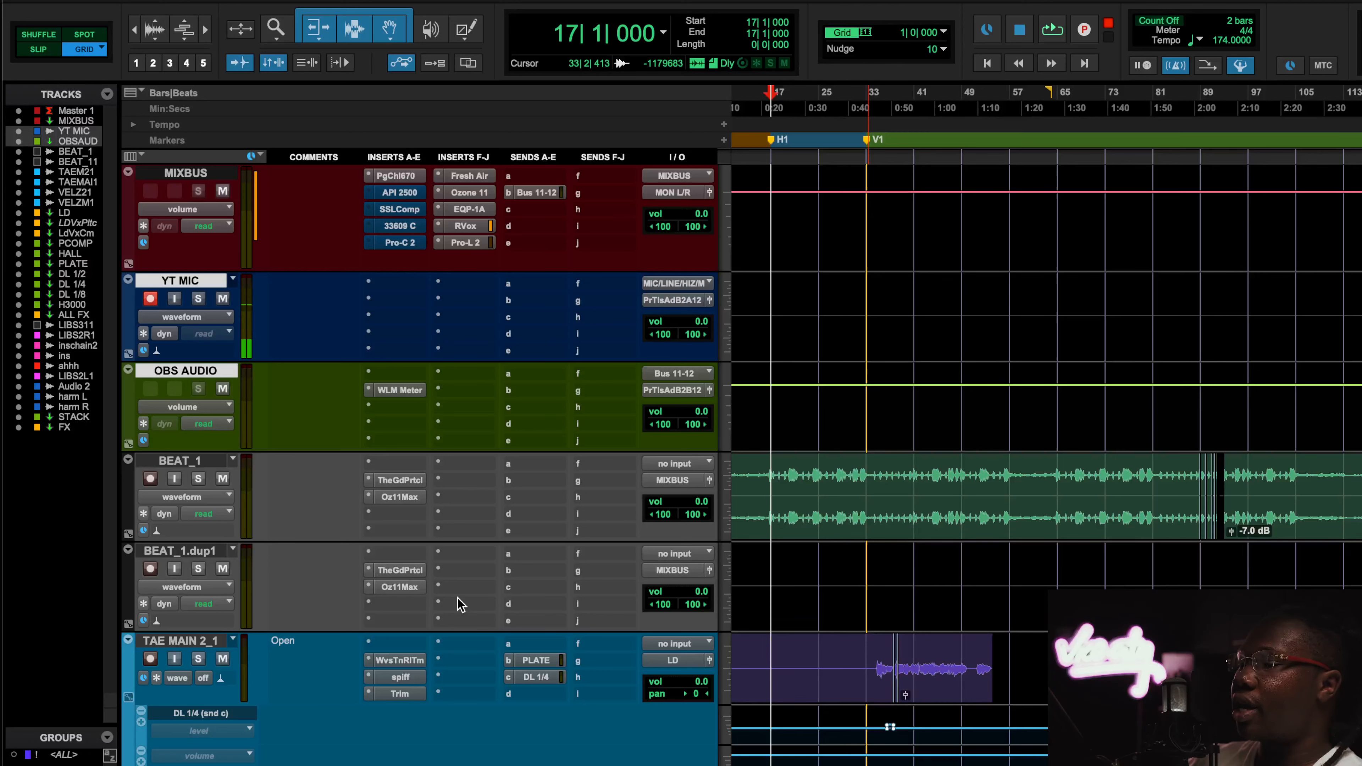
left_click(403, 180)
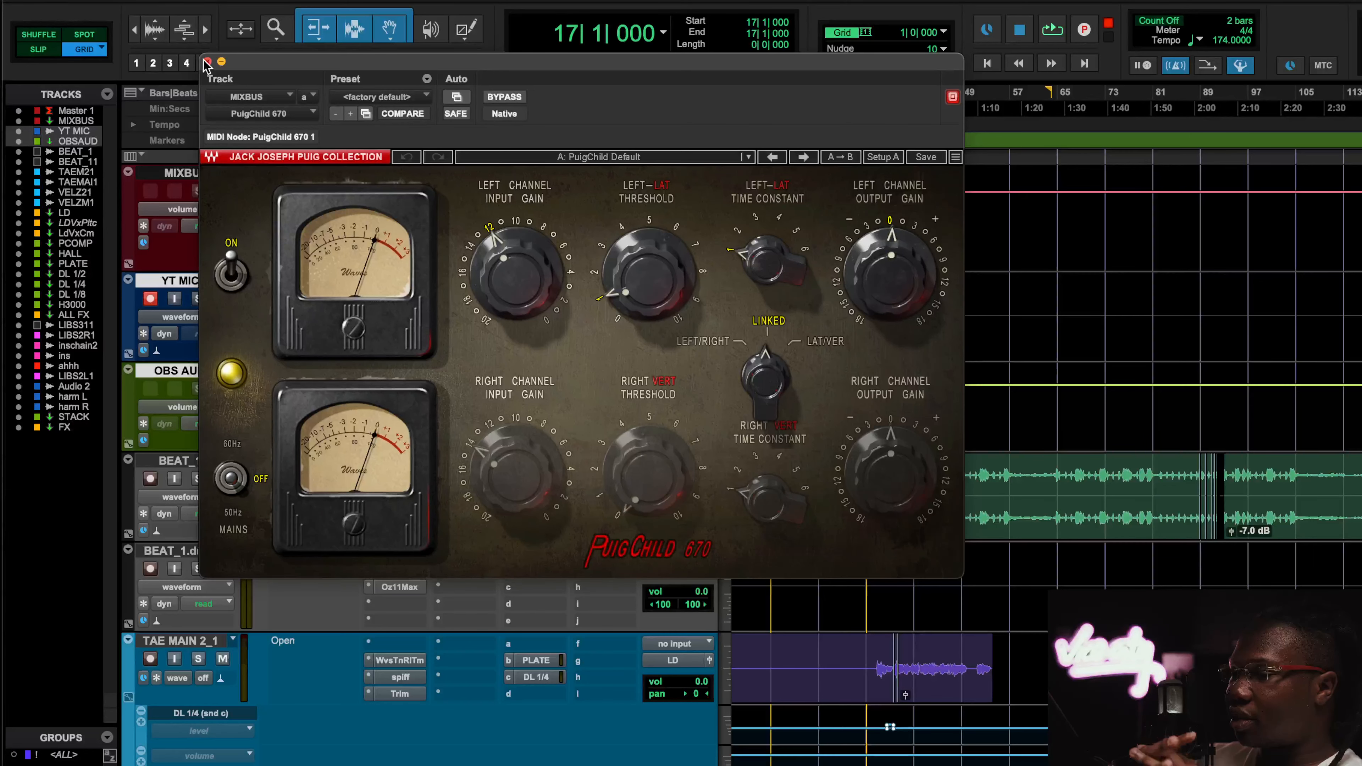
left_click(207, 62)
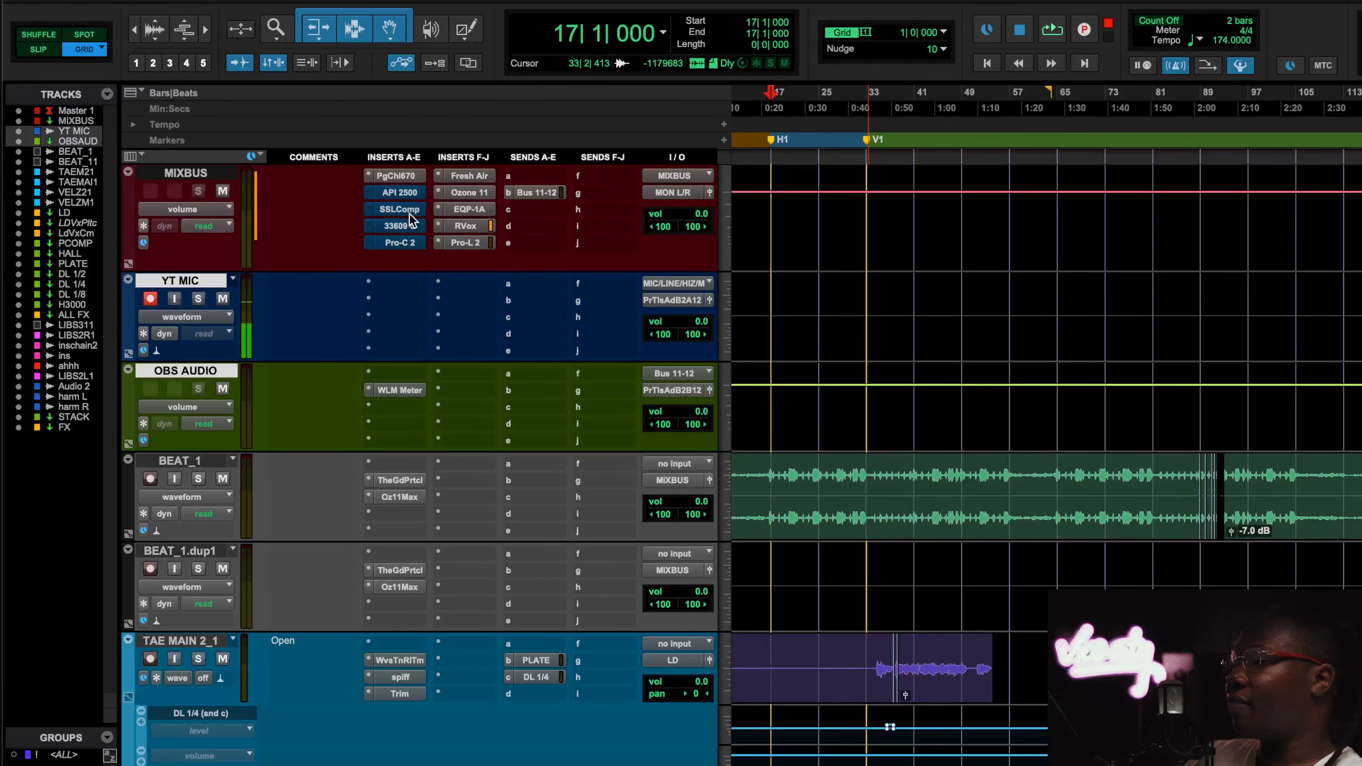
Step: Play the mix from bar 17 and compare the sound with the MIXBUS PuigChild 670 bypassed and active
left_click(407, 179)
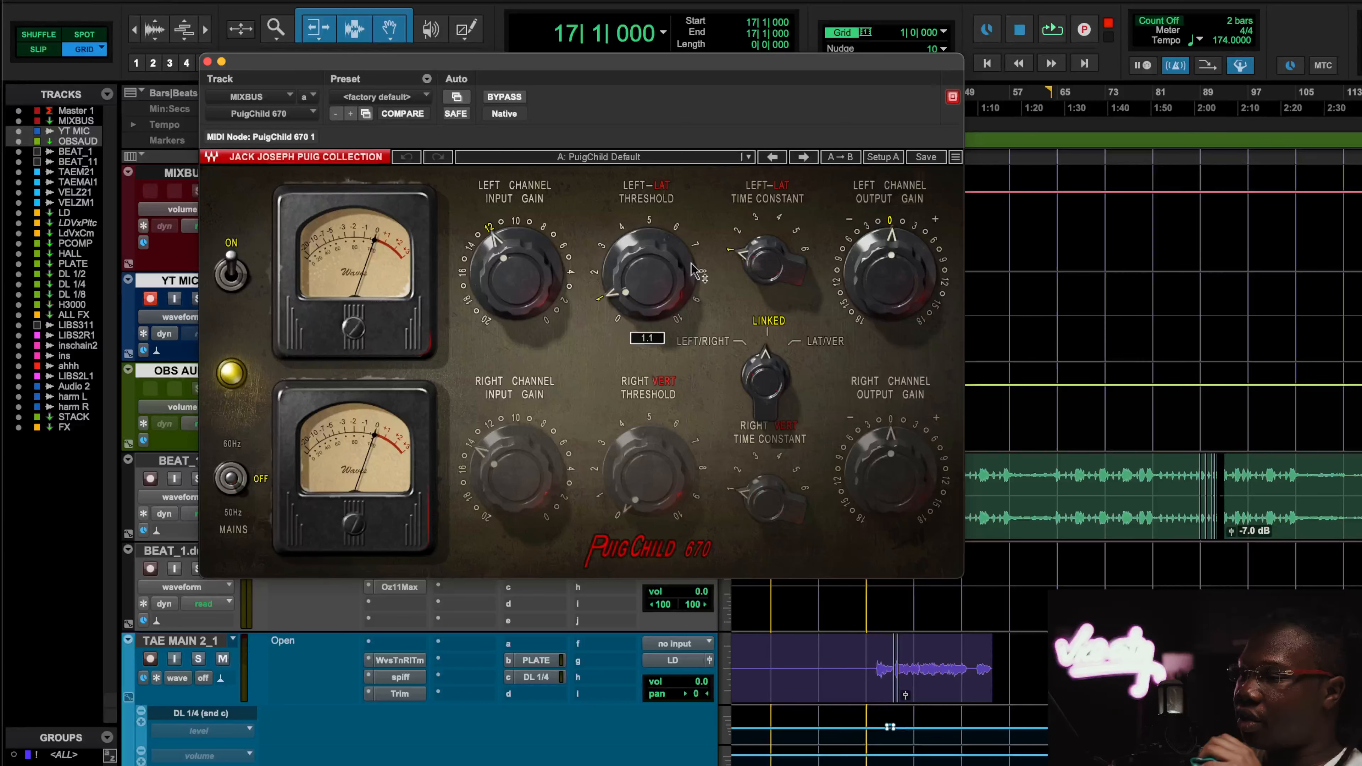
key("space")
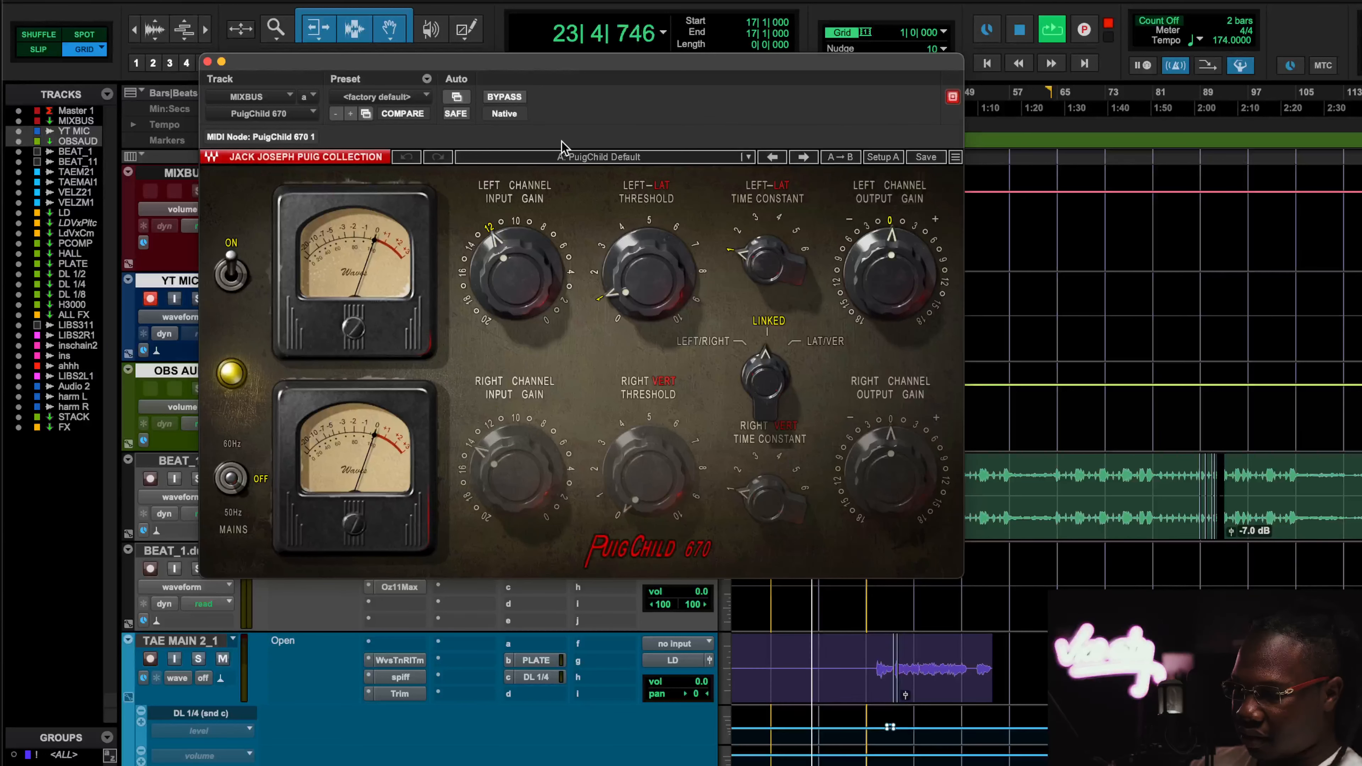
key("XF86MonBrightnessDown")
key("XF86MonBrightnessDown")
key("XF86MonBrightnessDown")
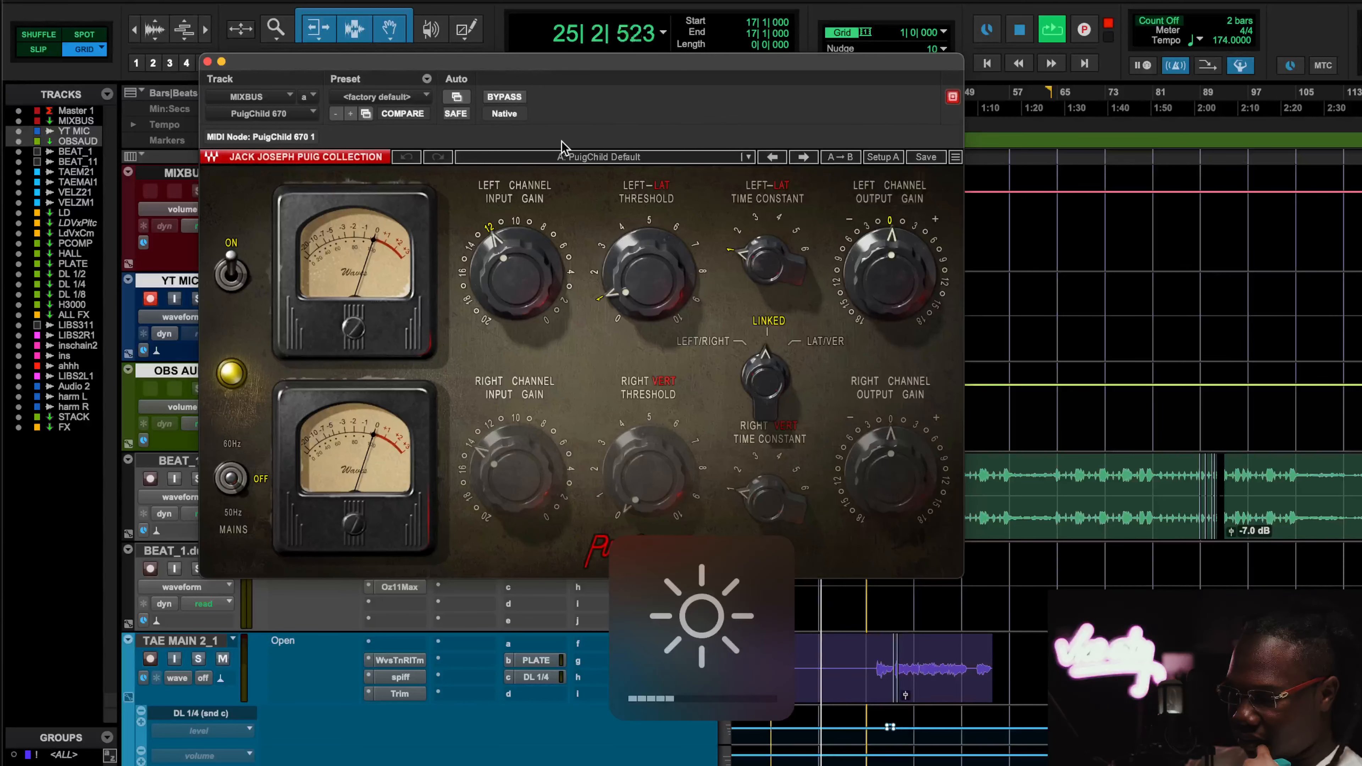
key("XF86MonBrightnessUp")
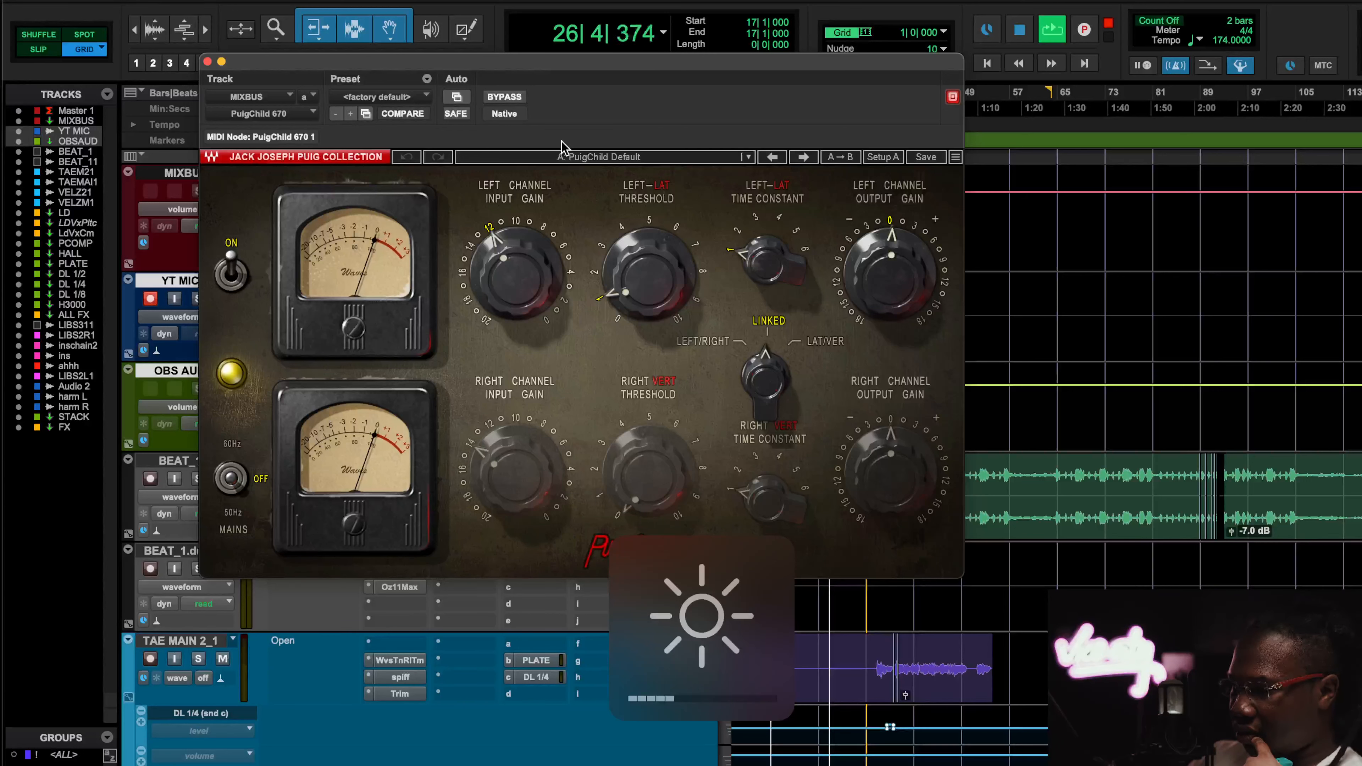
left_click(498, 97)
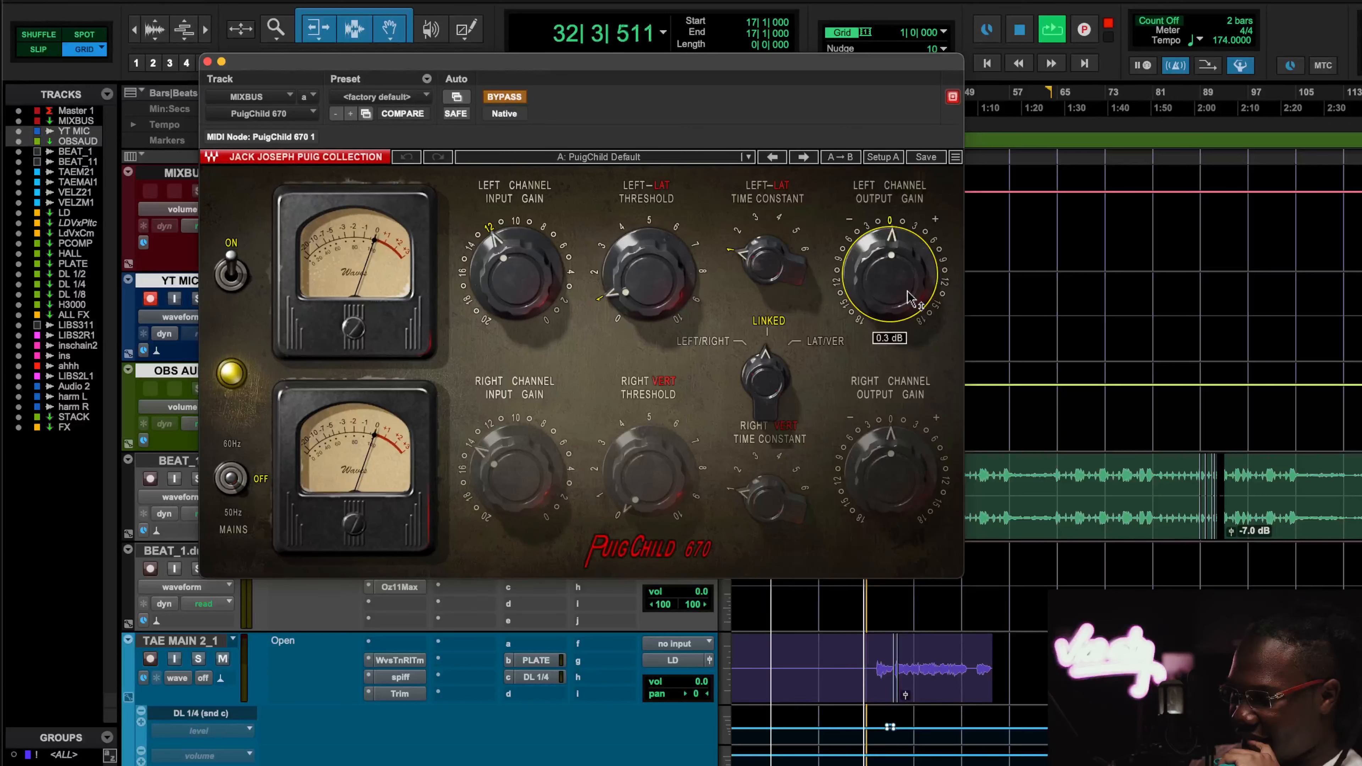
left_click(498, 99)
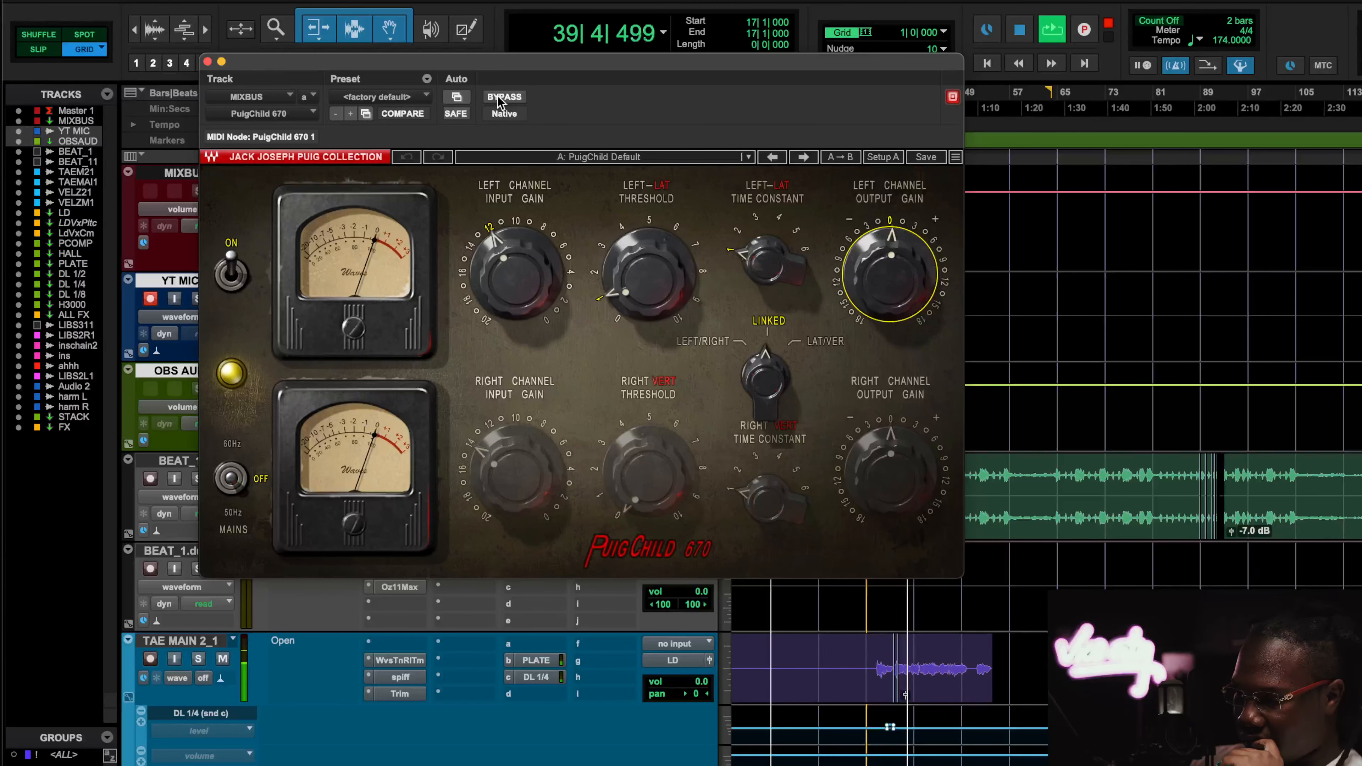
left_click(499, 98)
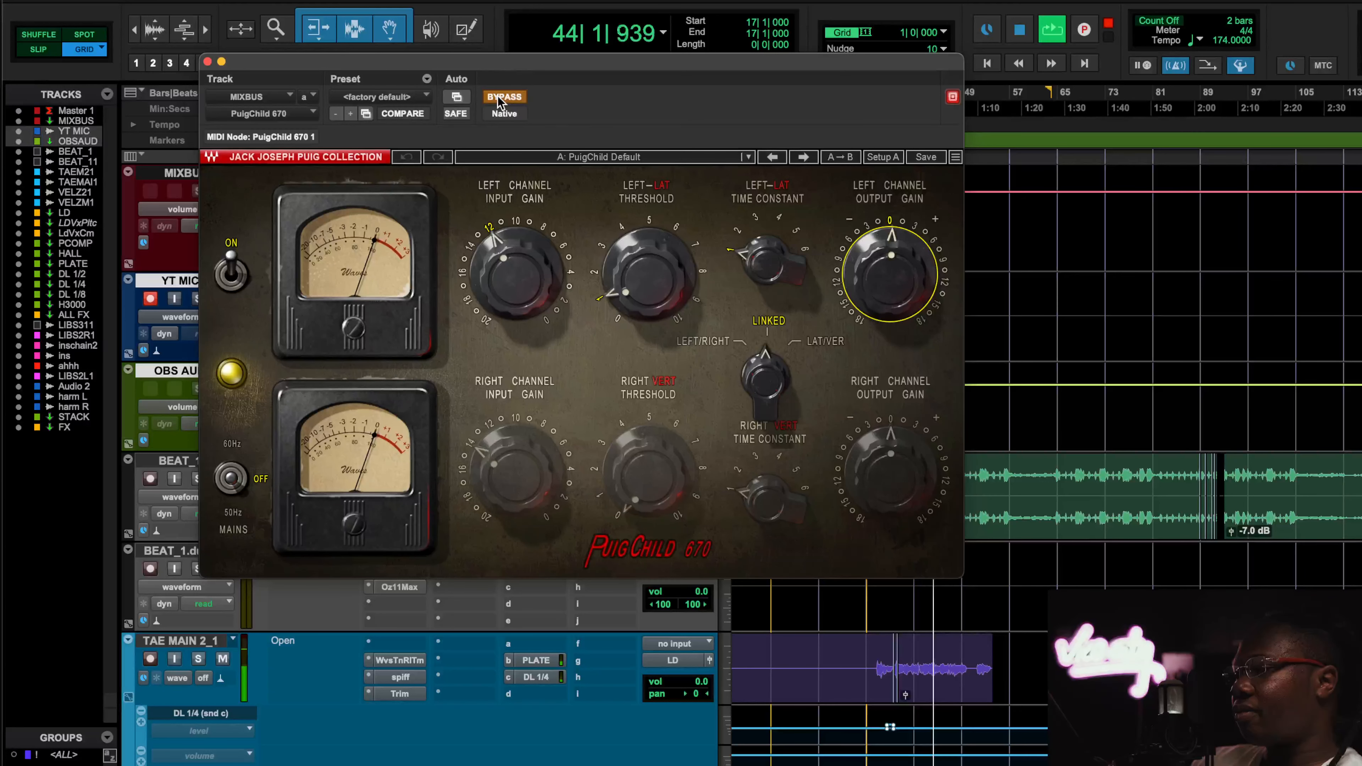
left_click(499, 97)
key("space")
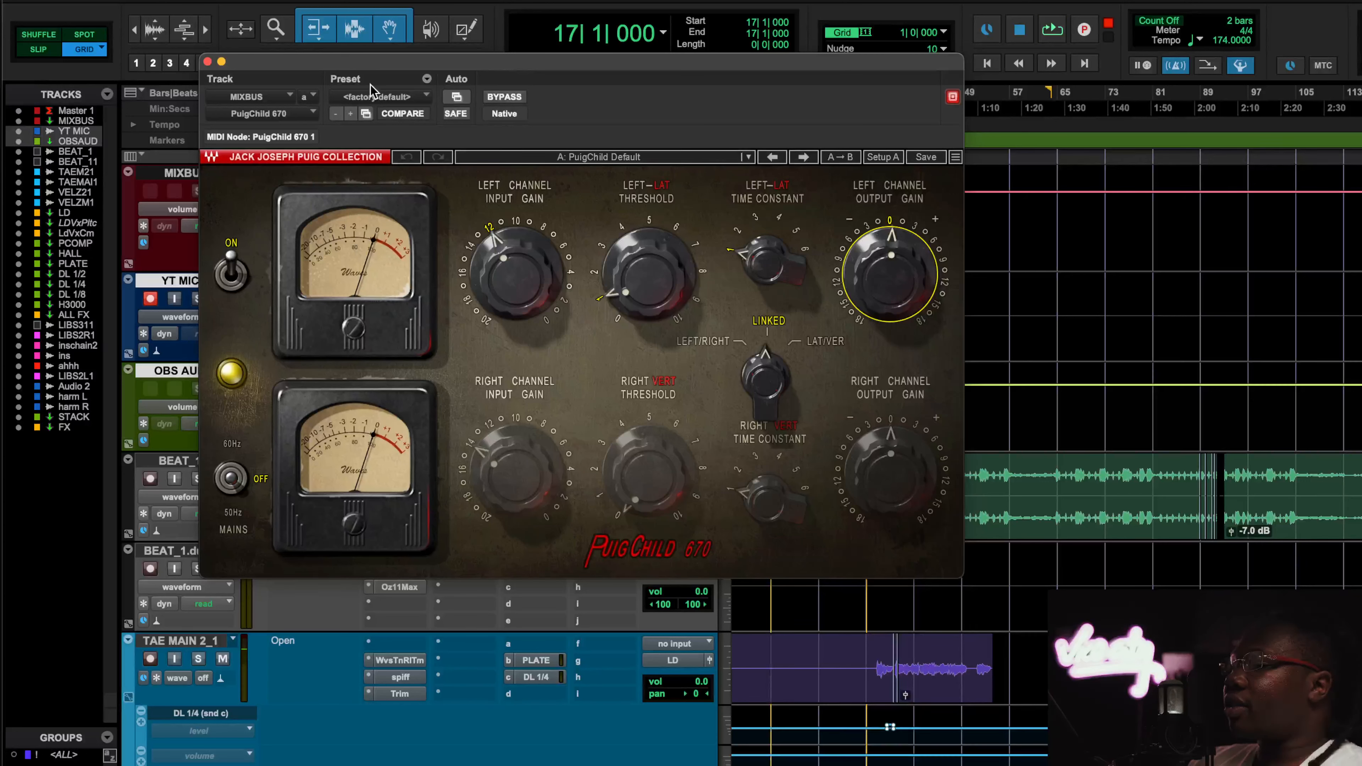
Step: Load the ALL NATURAL WIDTH preset in the PuigChild 670 and check its output gain, threshold and input gain controls
left_click(372, 94)
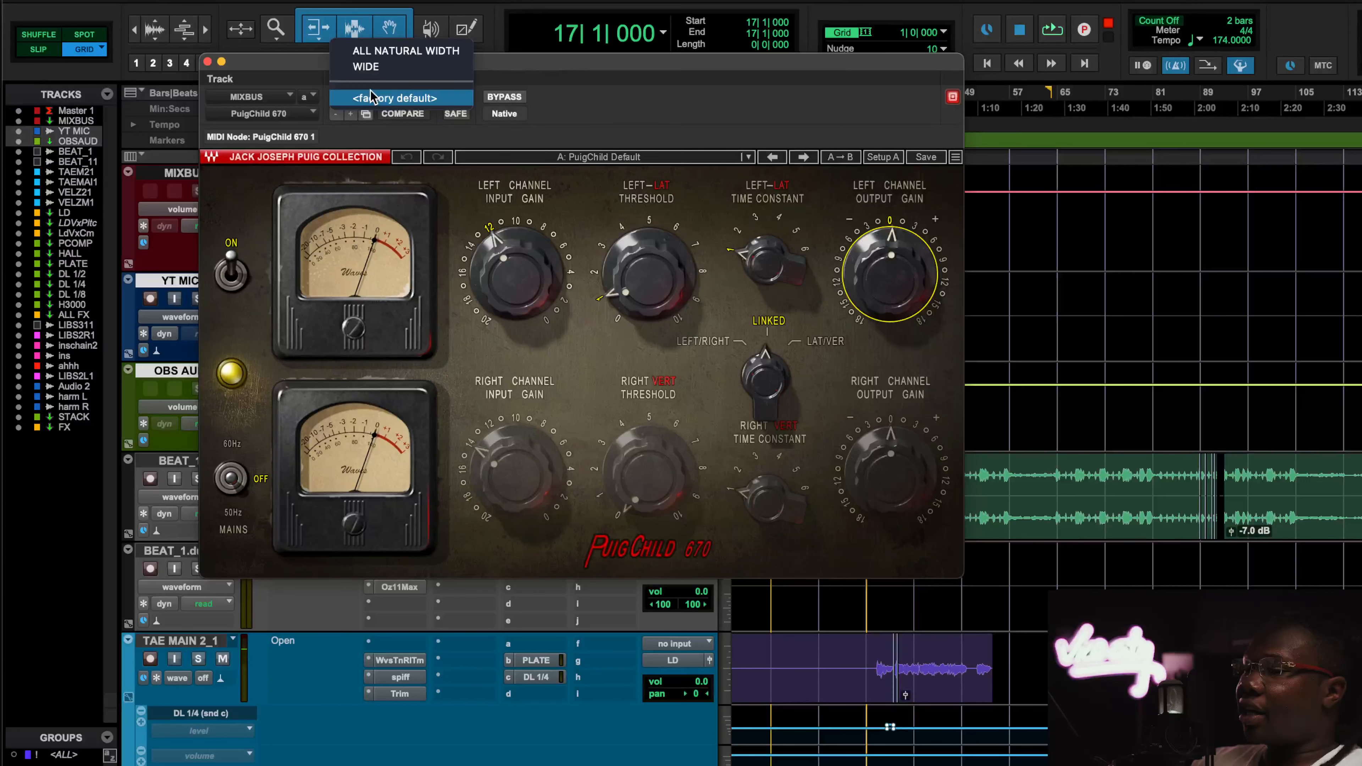
left_click(391, 56)
left_click(865, 464)
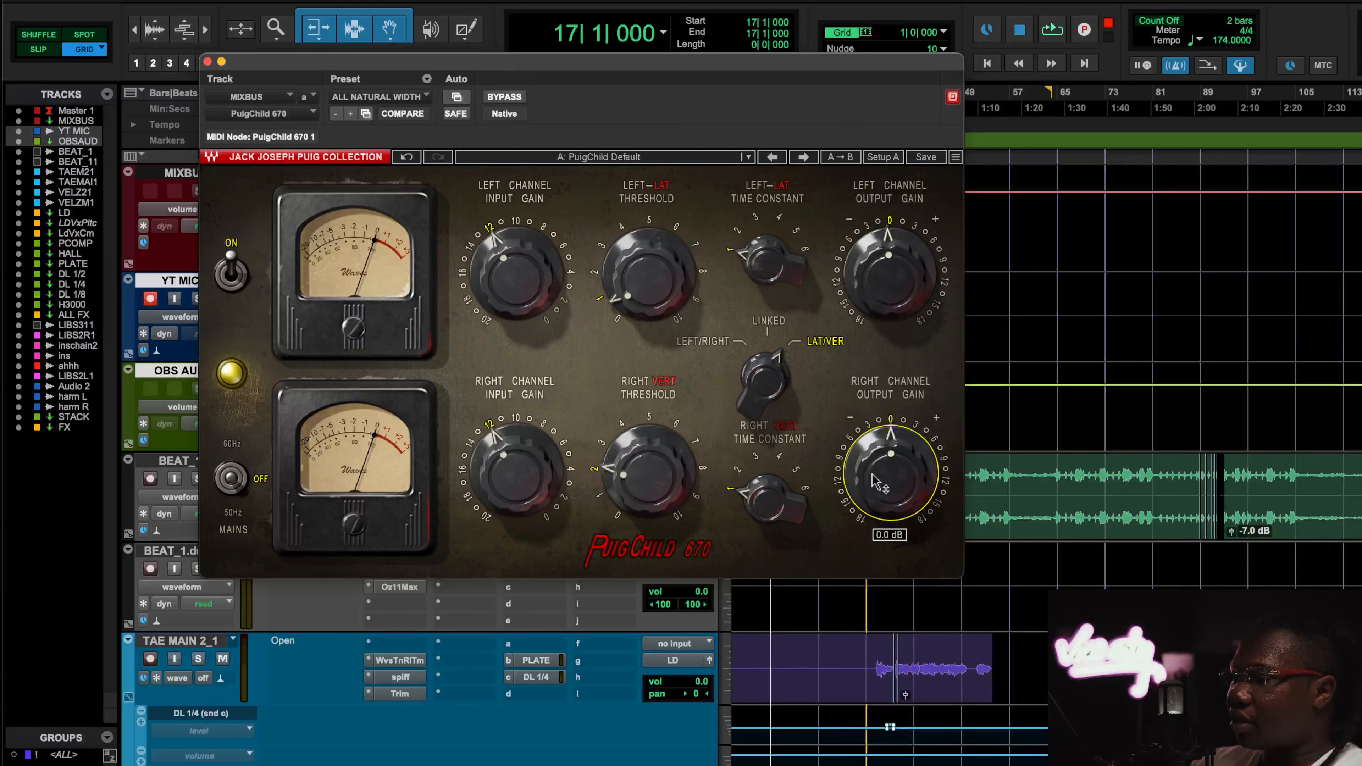
left_click(889, 300)
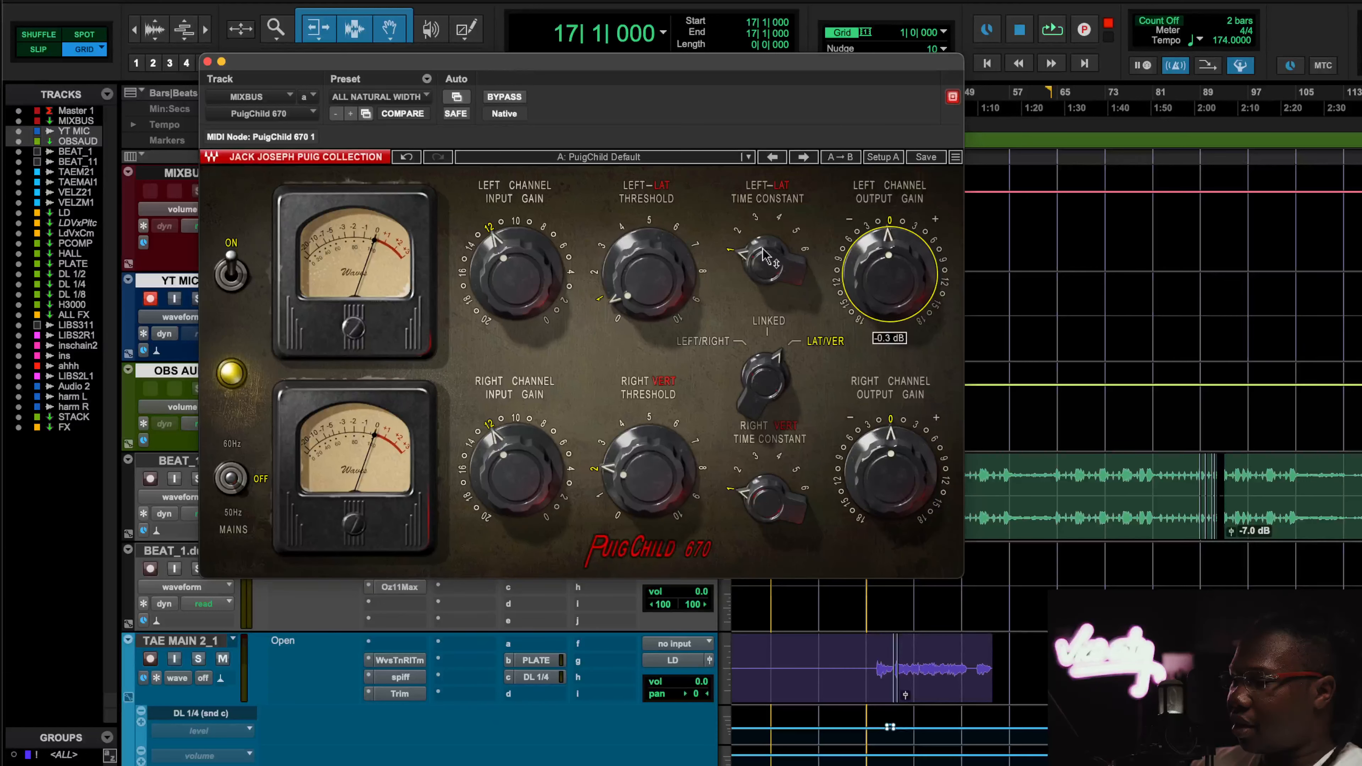
left_click(640, 279)
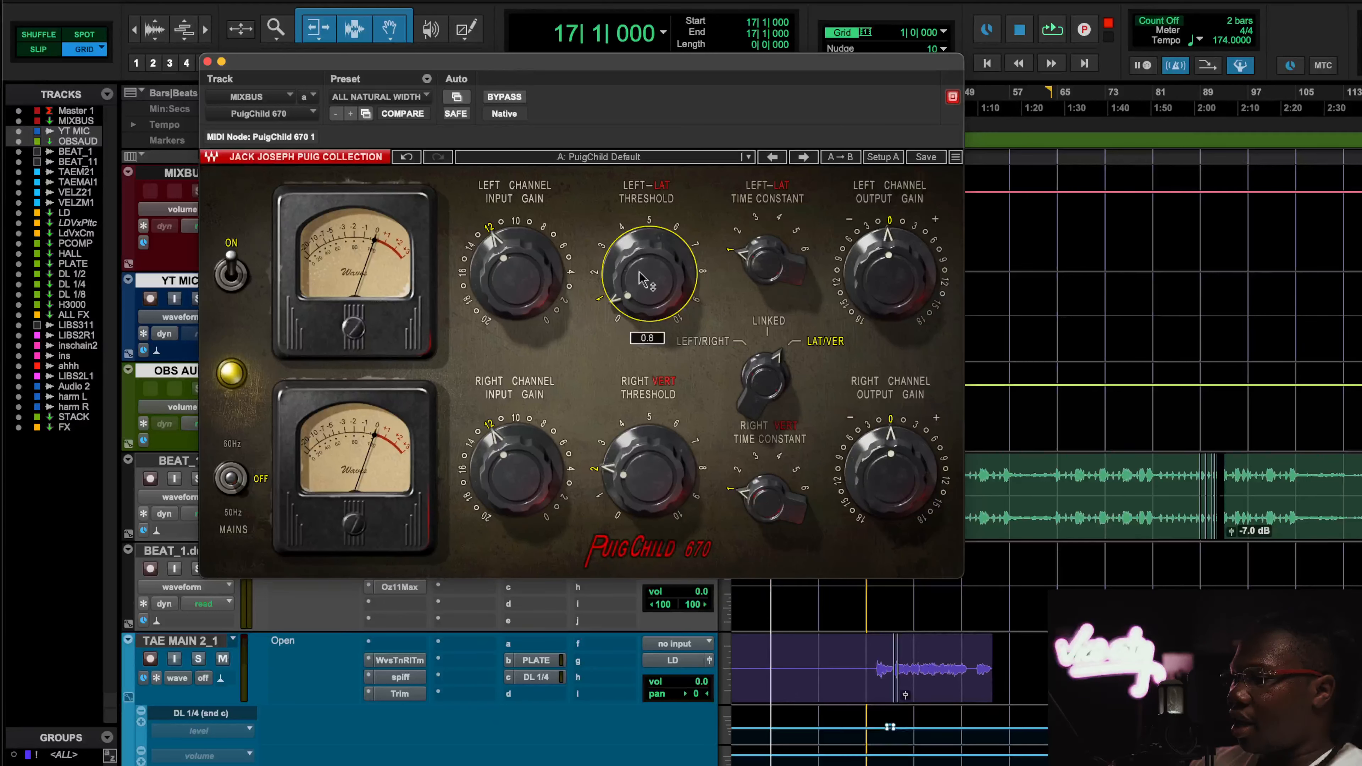
left_click(650, 476)
left_click(516, 466)
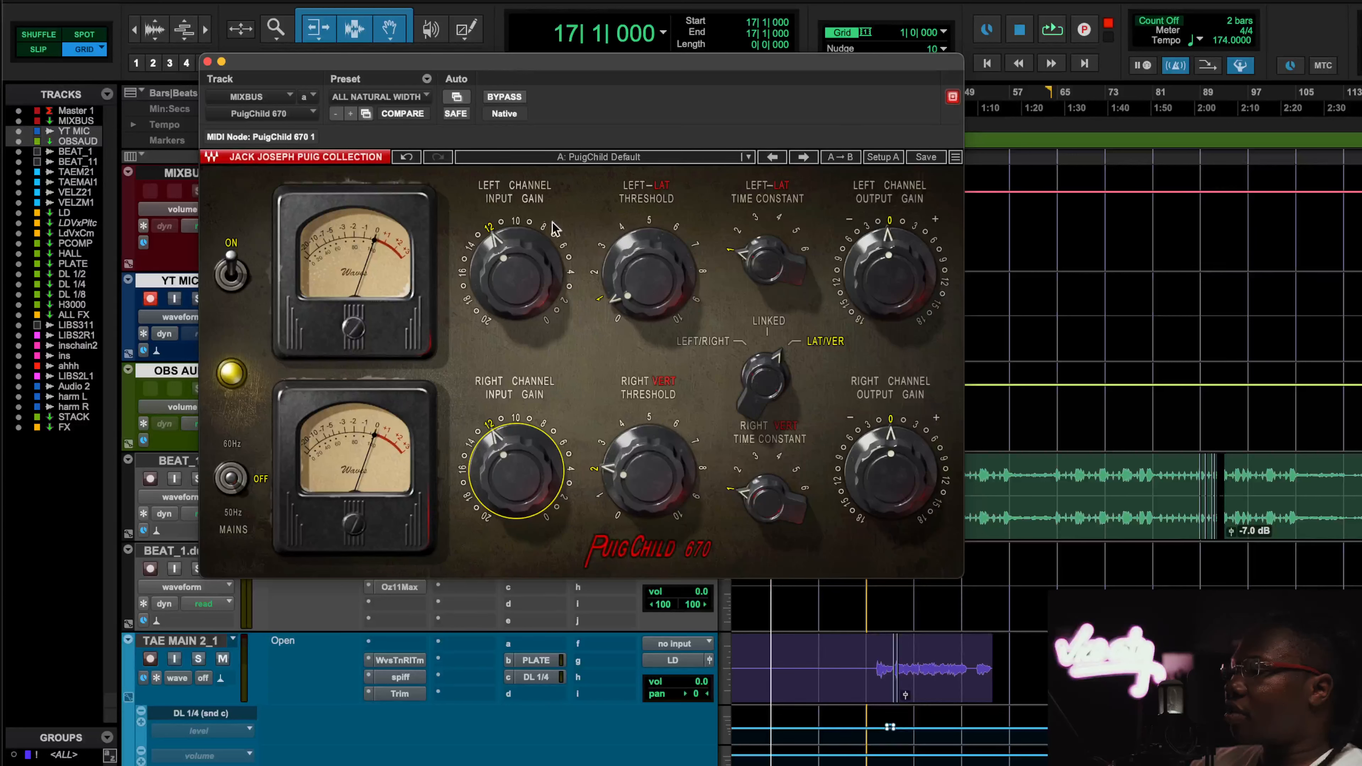
Step: Play the mix from bar 91 and compare the ALL NATURAL WIDTH setting with the PuigChild 670 bypassed
key("space")
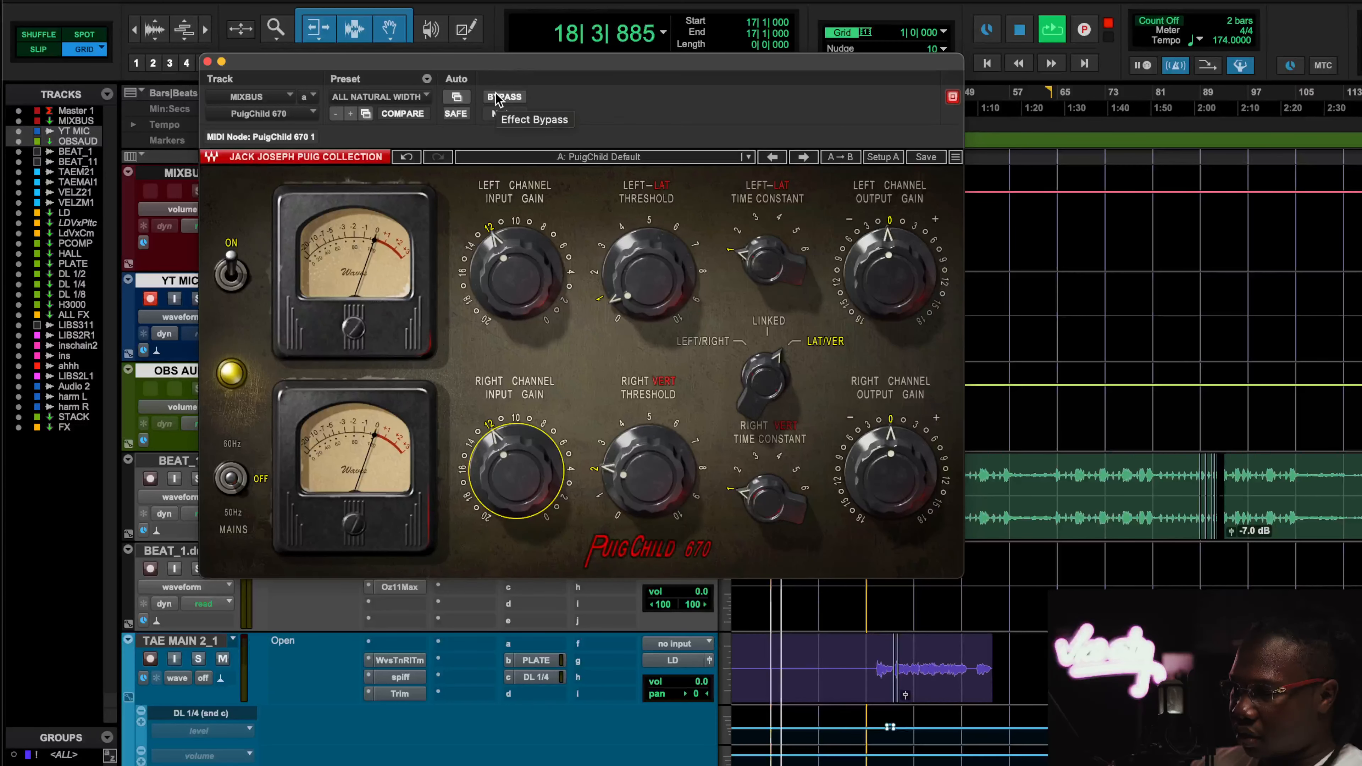
left_click(1158, 96)
key("space")
key("space")
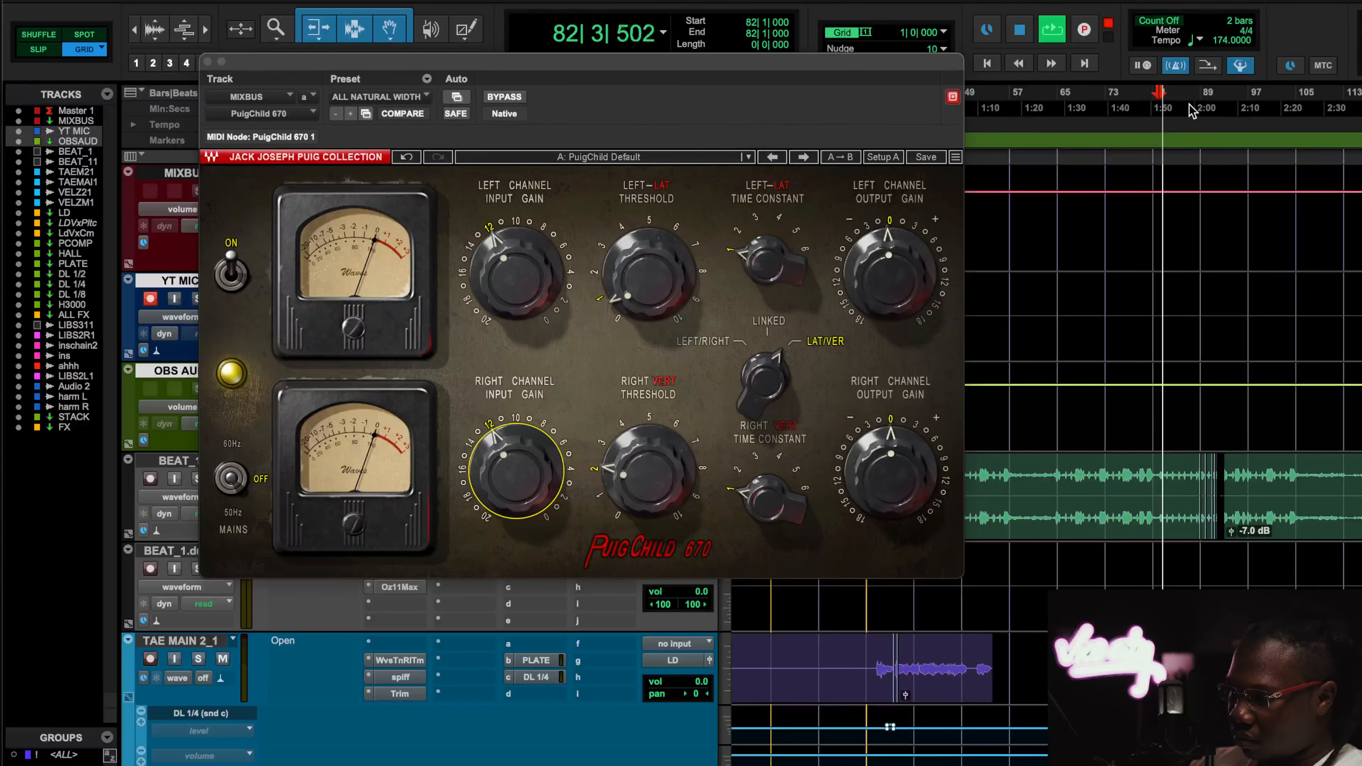
left_click(1215, 95)
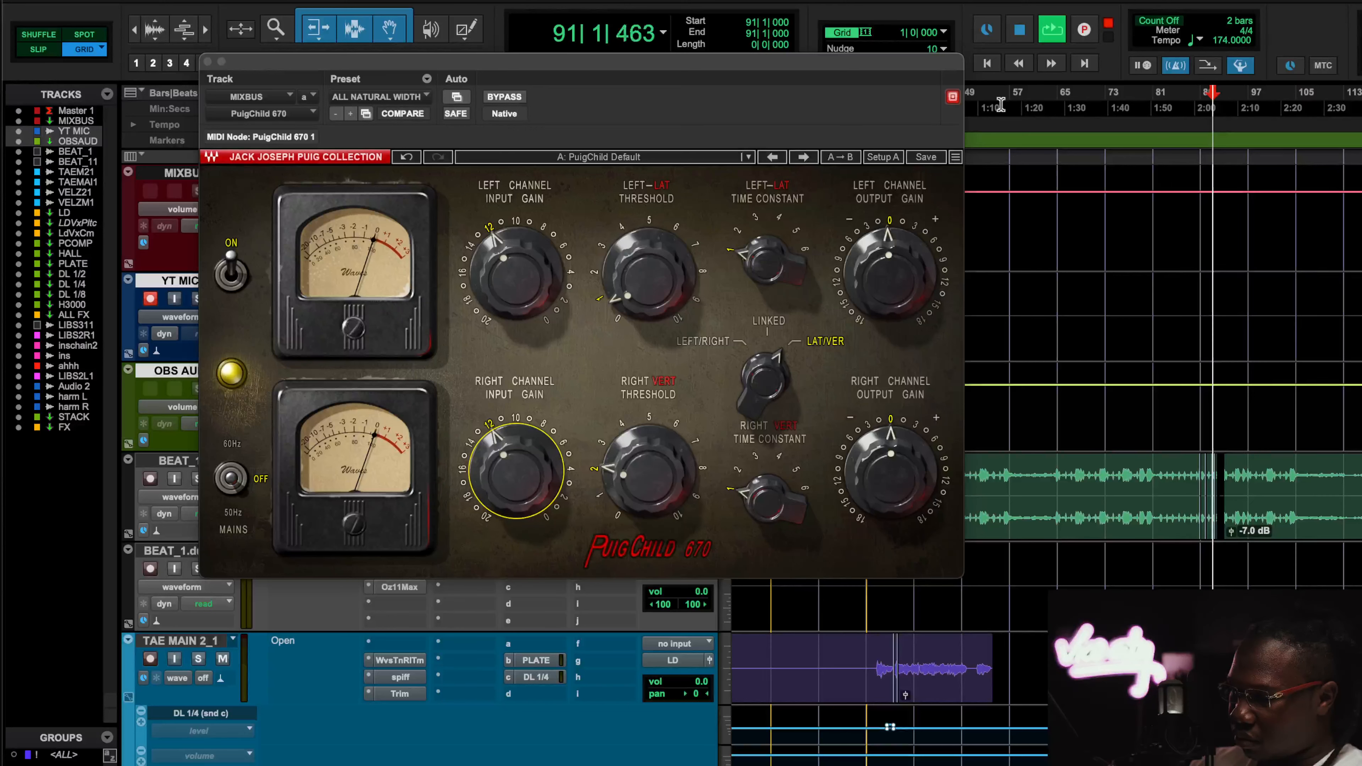
left_click(504, 98)
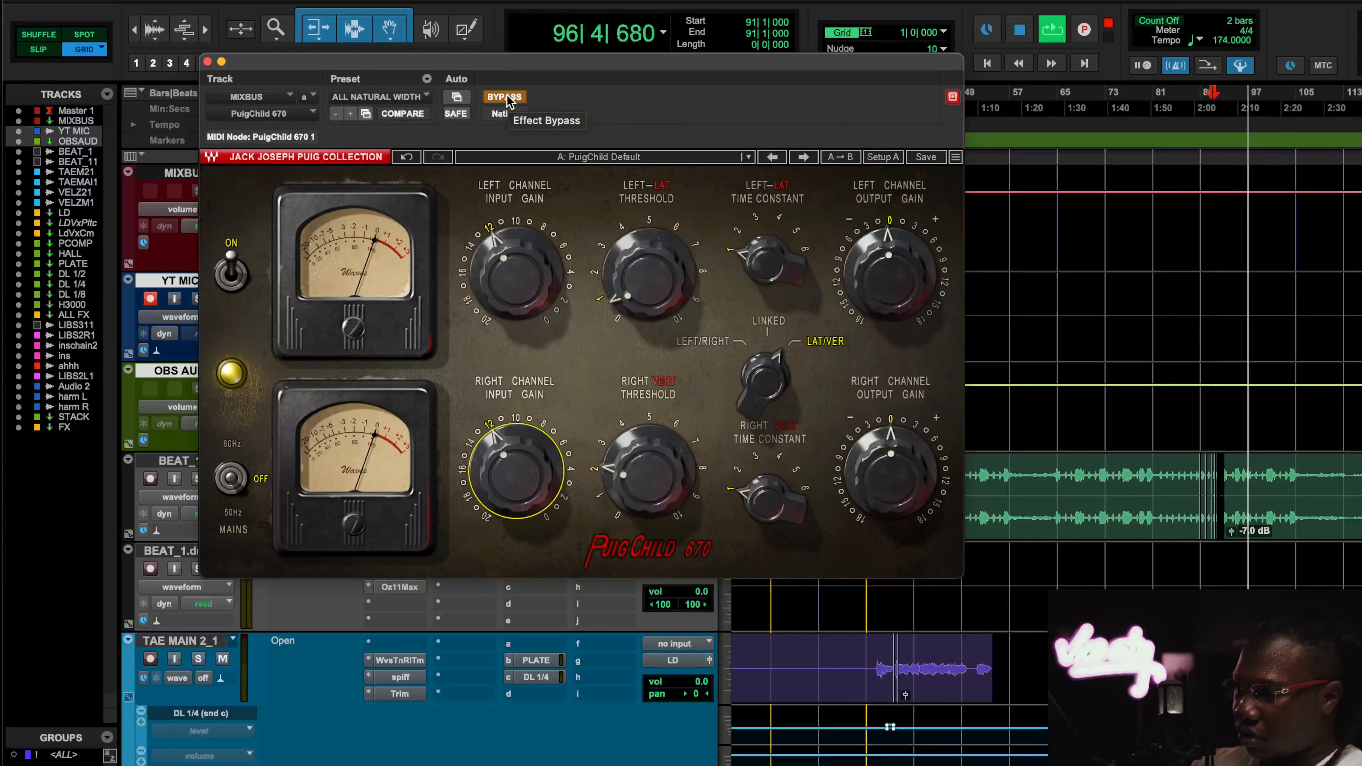
left_click(507, 99)
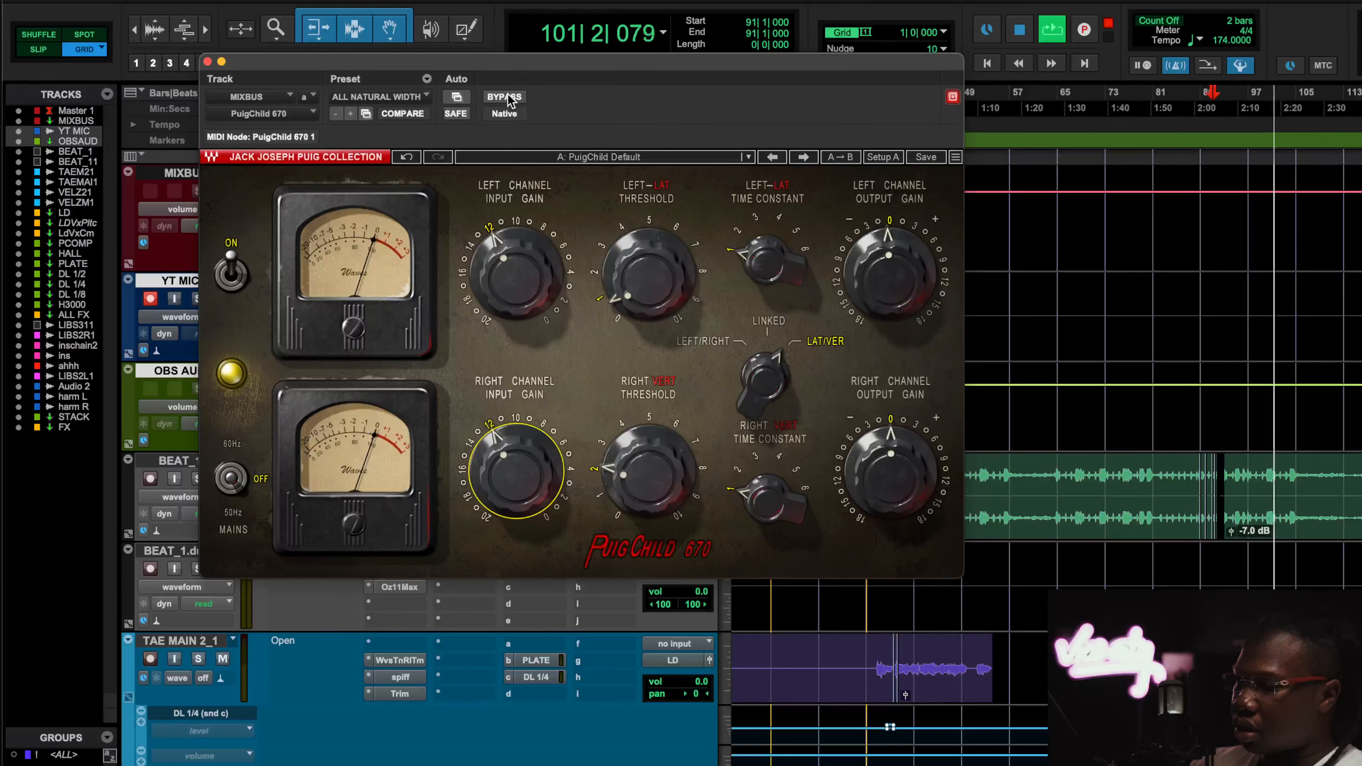
left_click(506, 100)
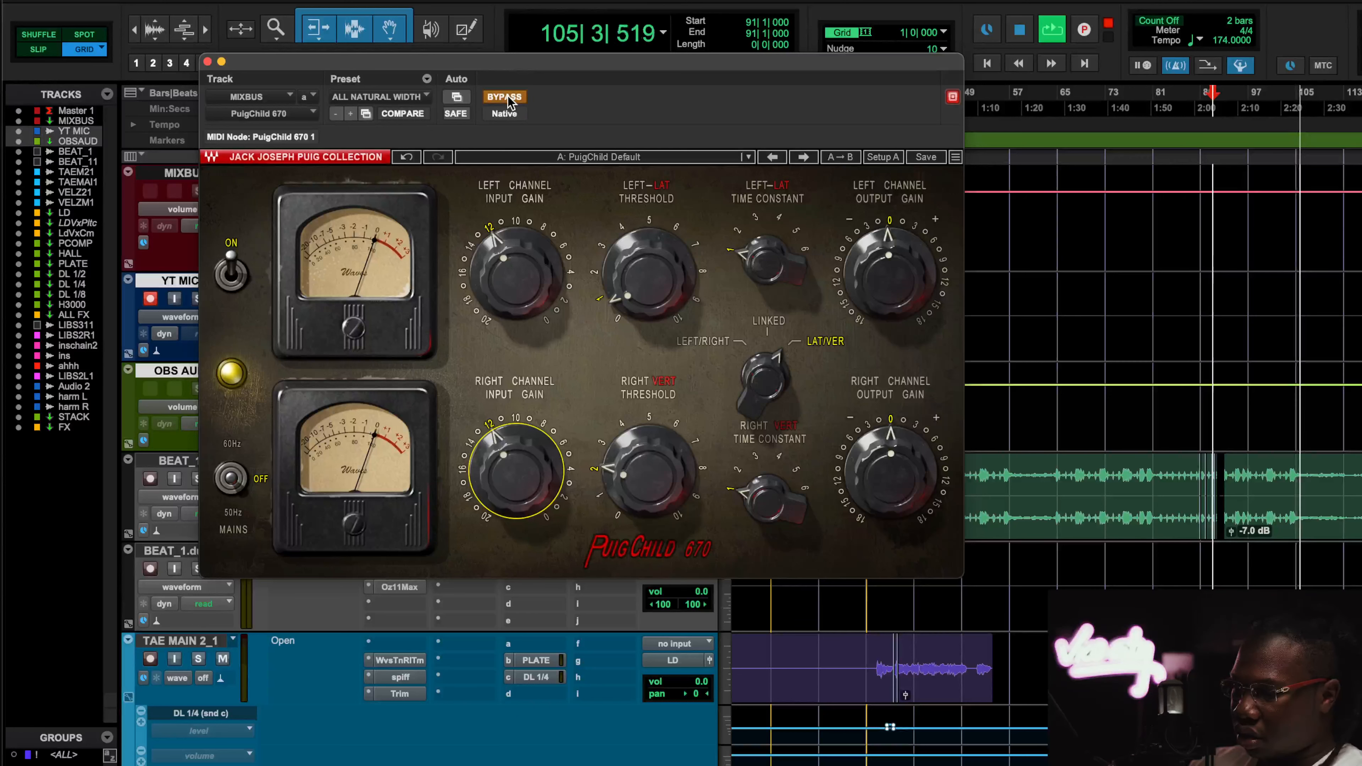
left_click(507, 99)
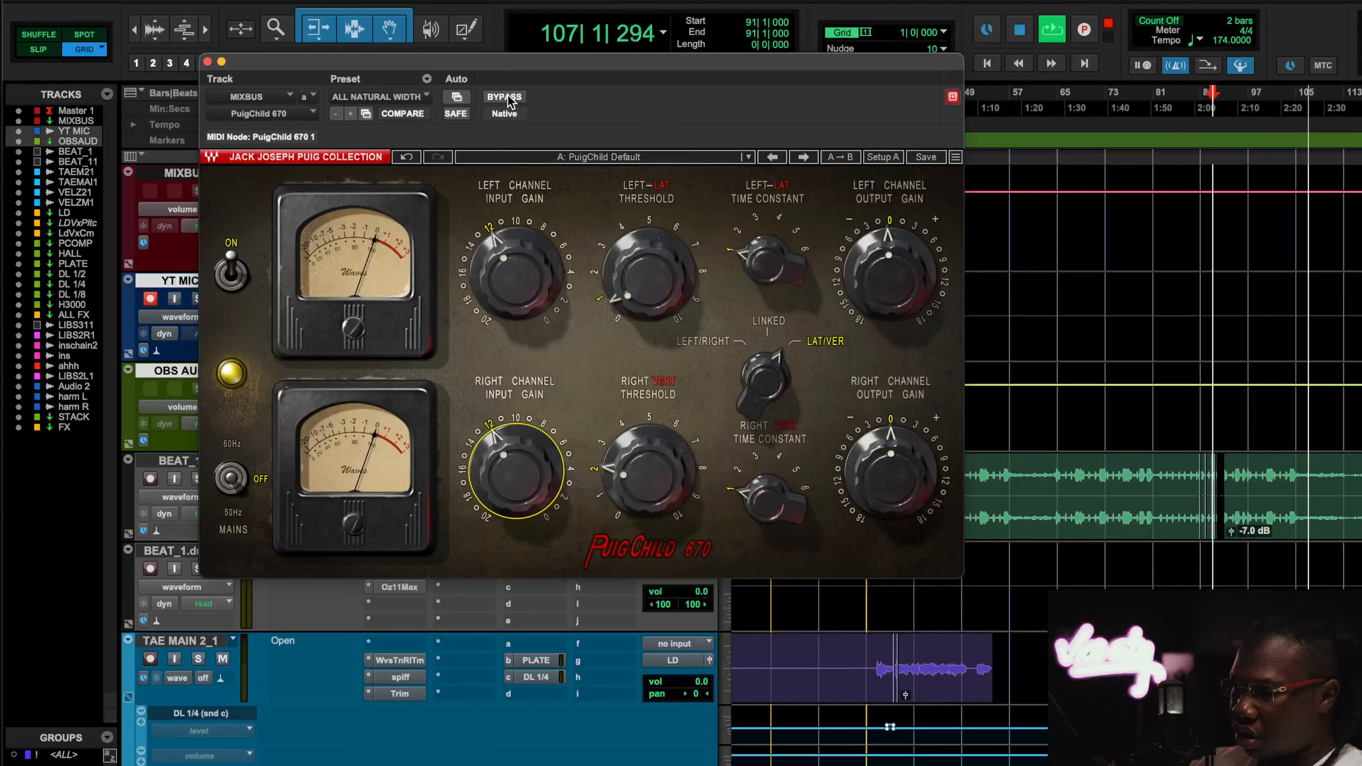
key("space")
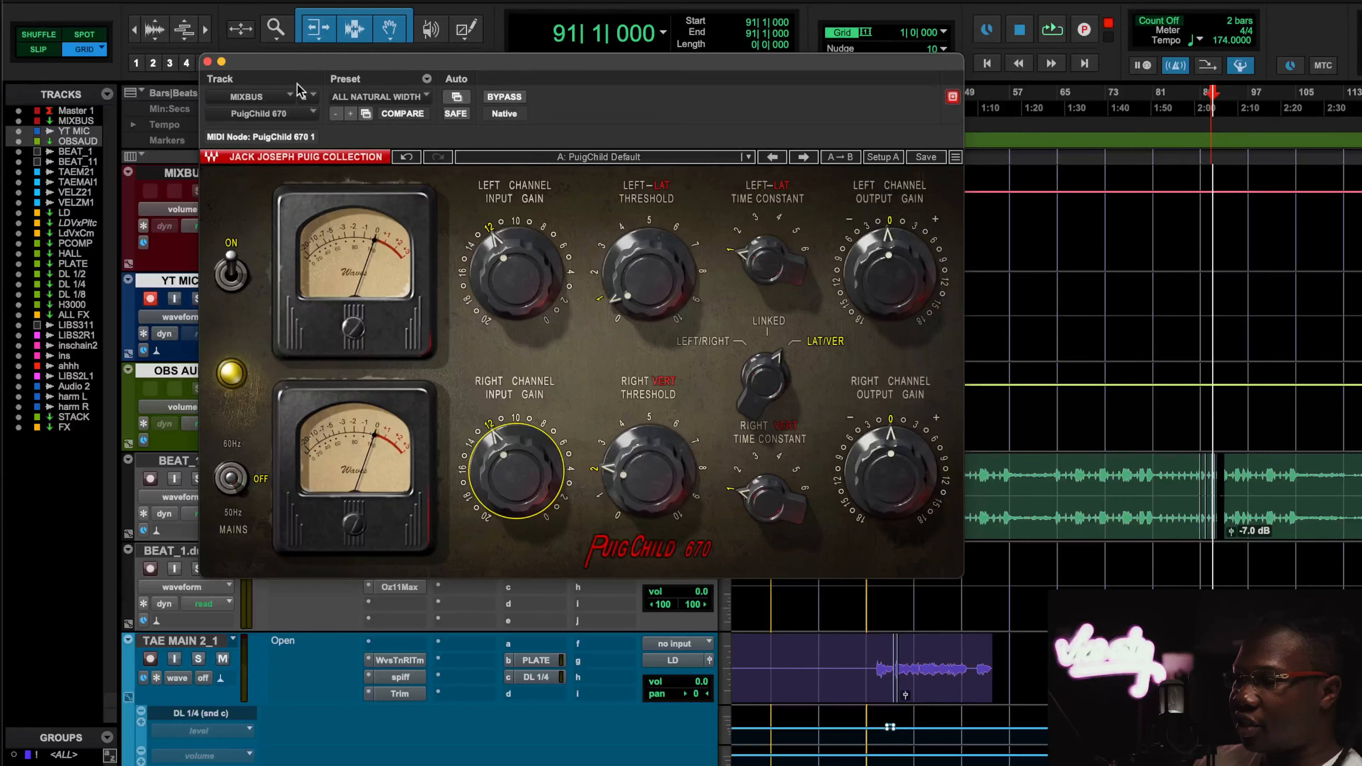
Step: Restore the factory default preset in the PuigChild 670, check its left channel output gain and close the plug-in window
left_click(380, 100)
left_click(394, 150)
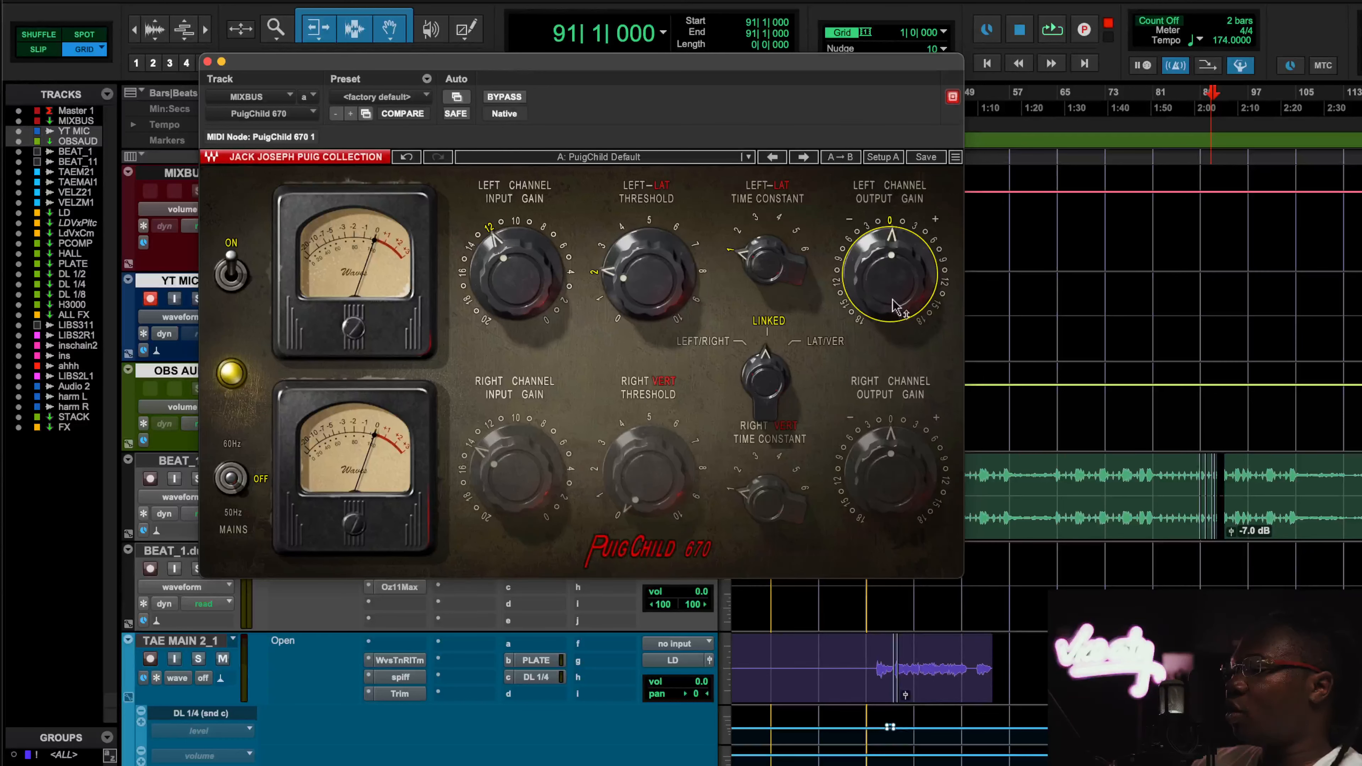
mouse_move(901, 310)
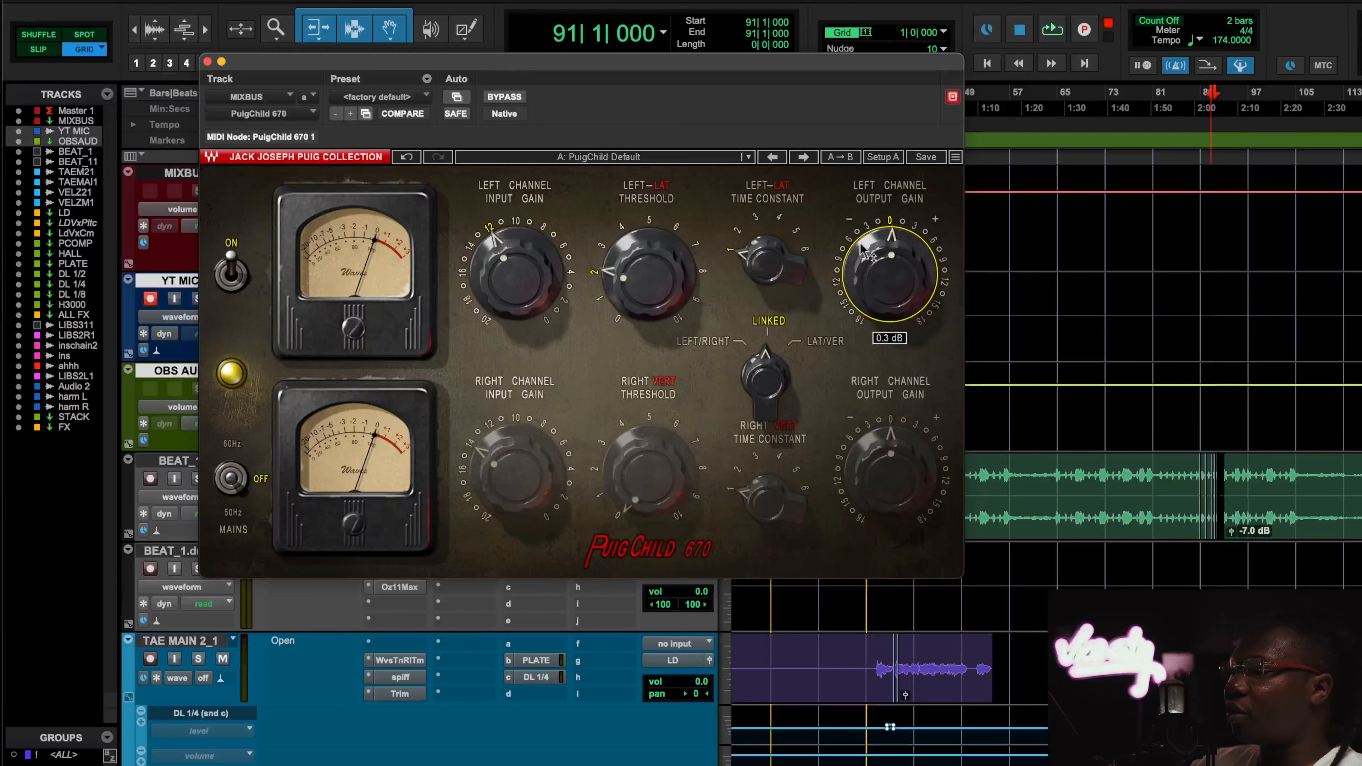
left_click(208, 62)
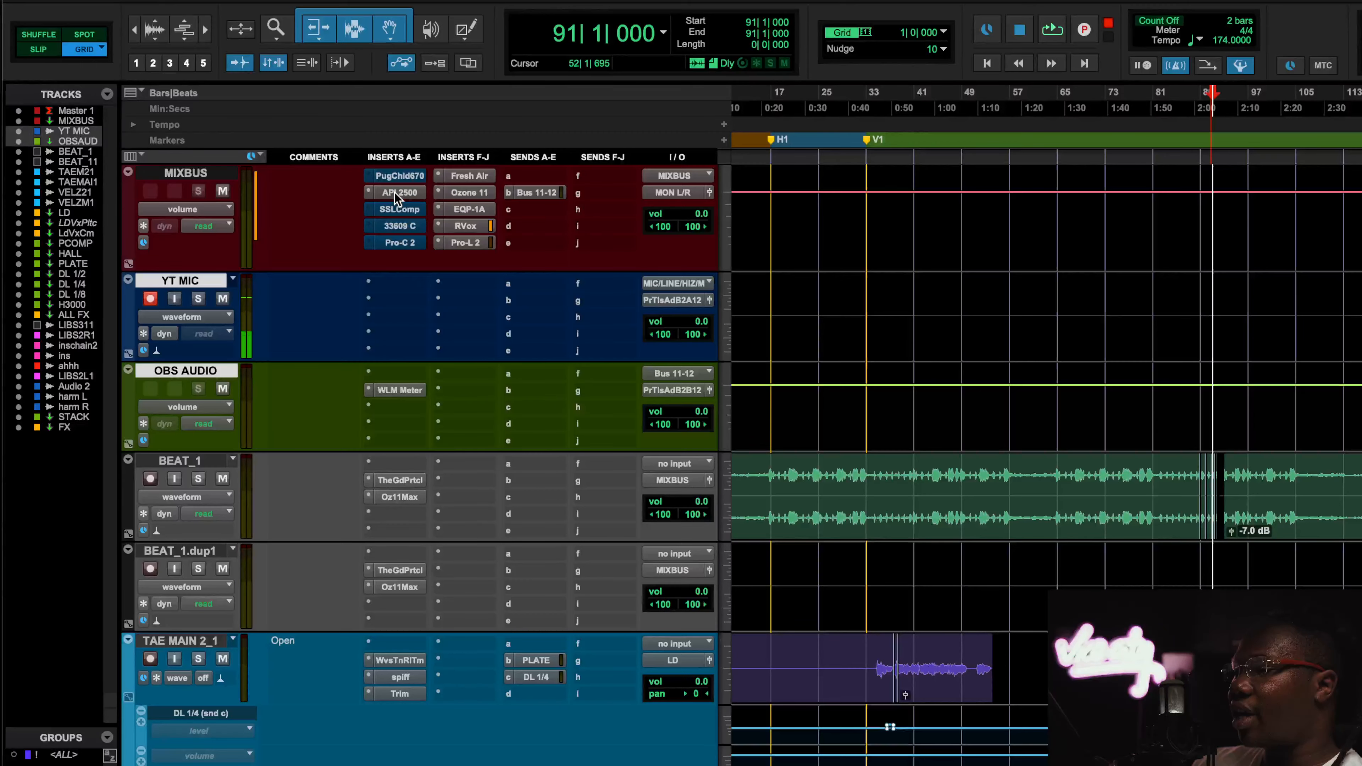
Step: View the settings of the API 2500 and PuigChild 670 compressors on the MIXBUS track in turn
left_click(394, 193)
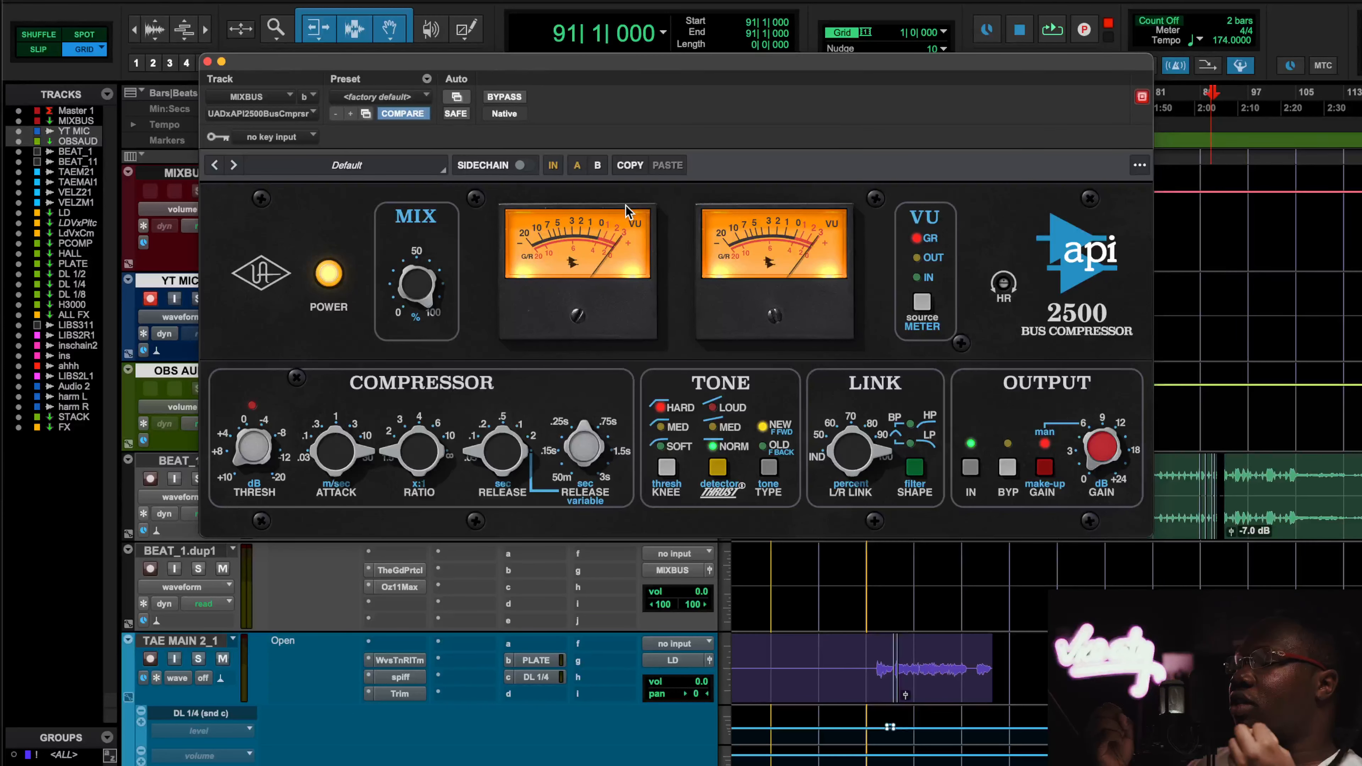
left_click(207, 61)
left_click(397, 176)
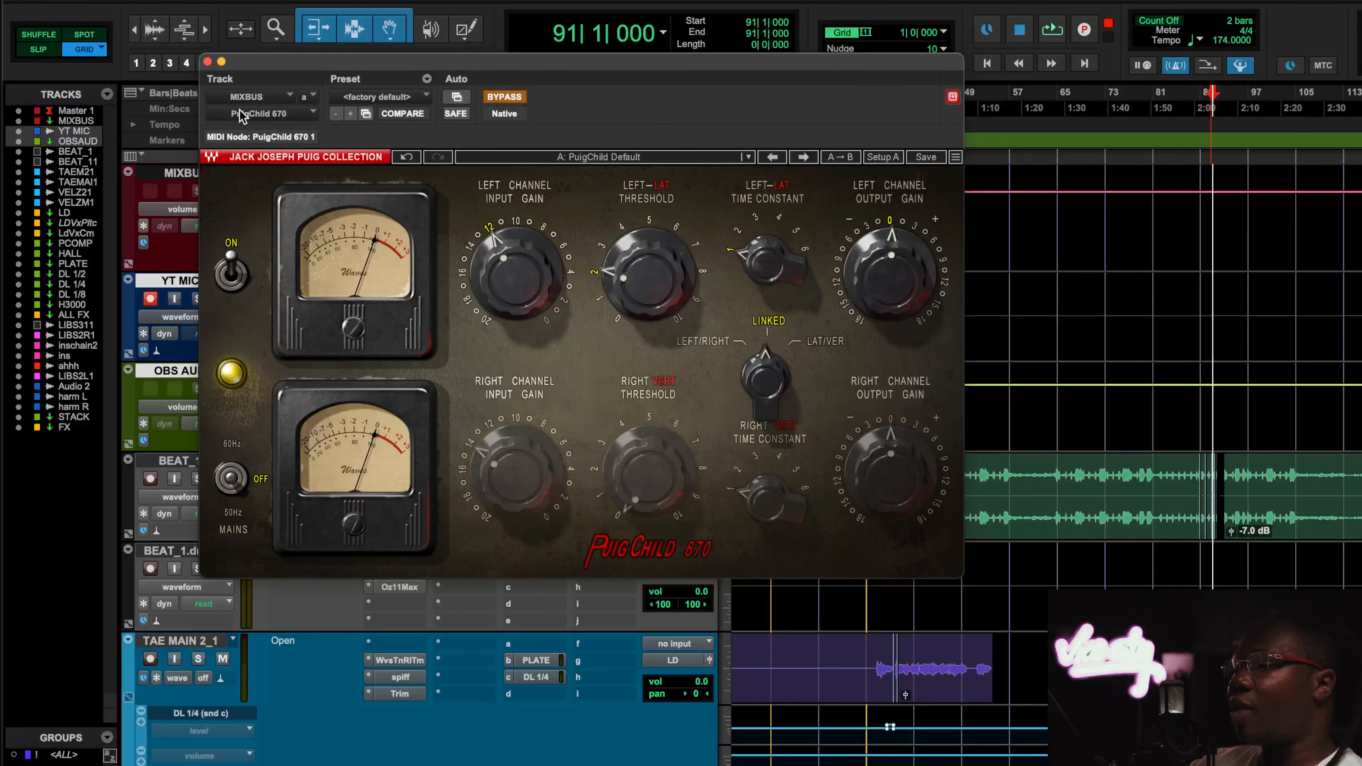
left_click(207, 62)
left_click(402, 195)
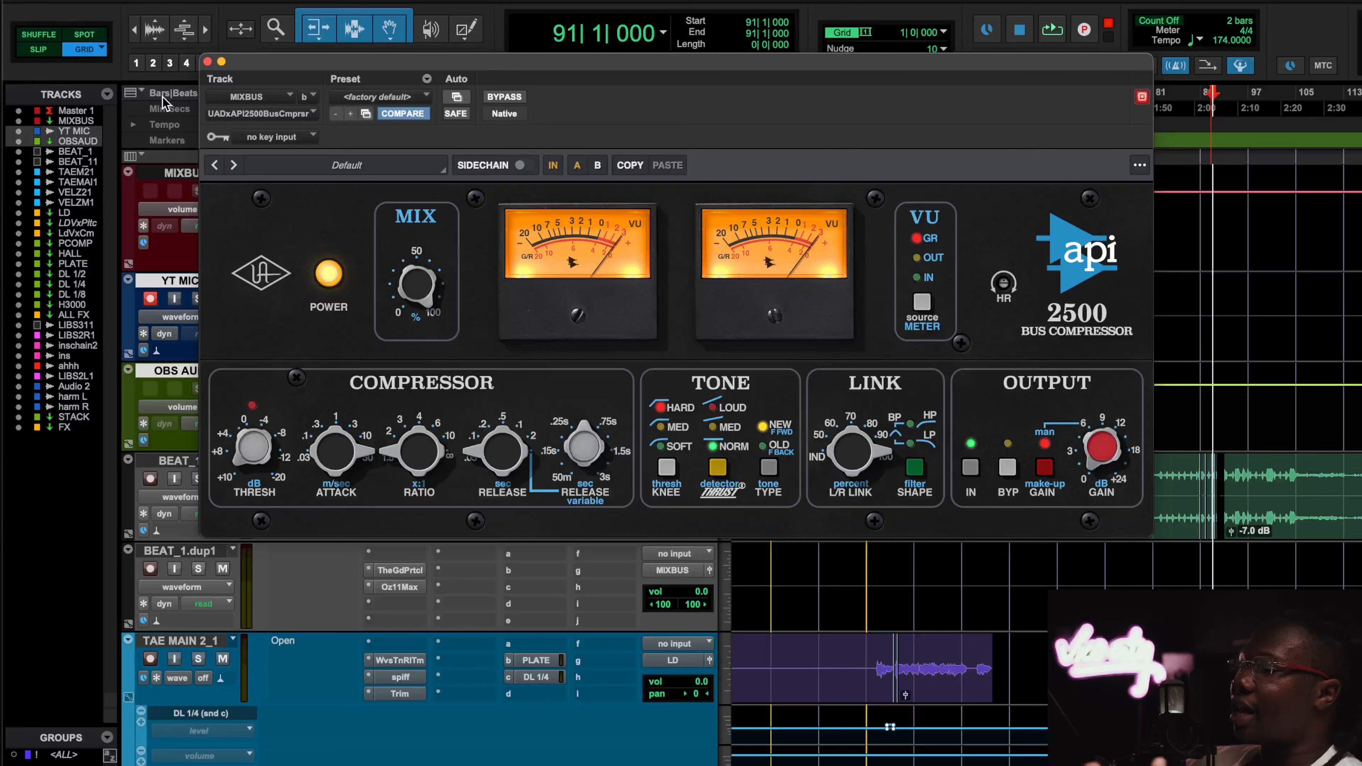
left_click(207, 62)
Step: Play the mix from bar 34, near the V1 marker, with the MIXBUS API 2500 compressor open
scroll(1049, 243, "down", 3)
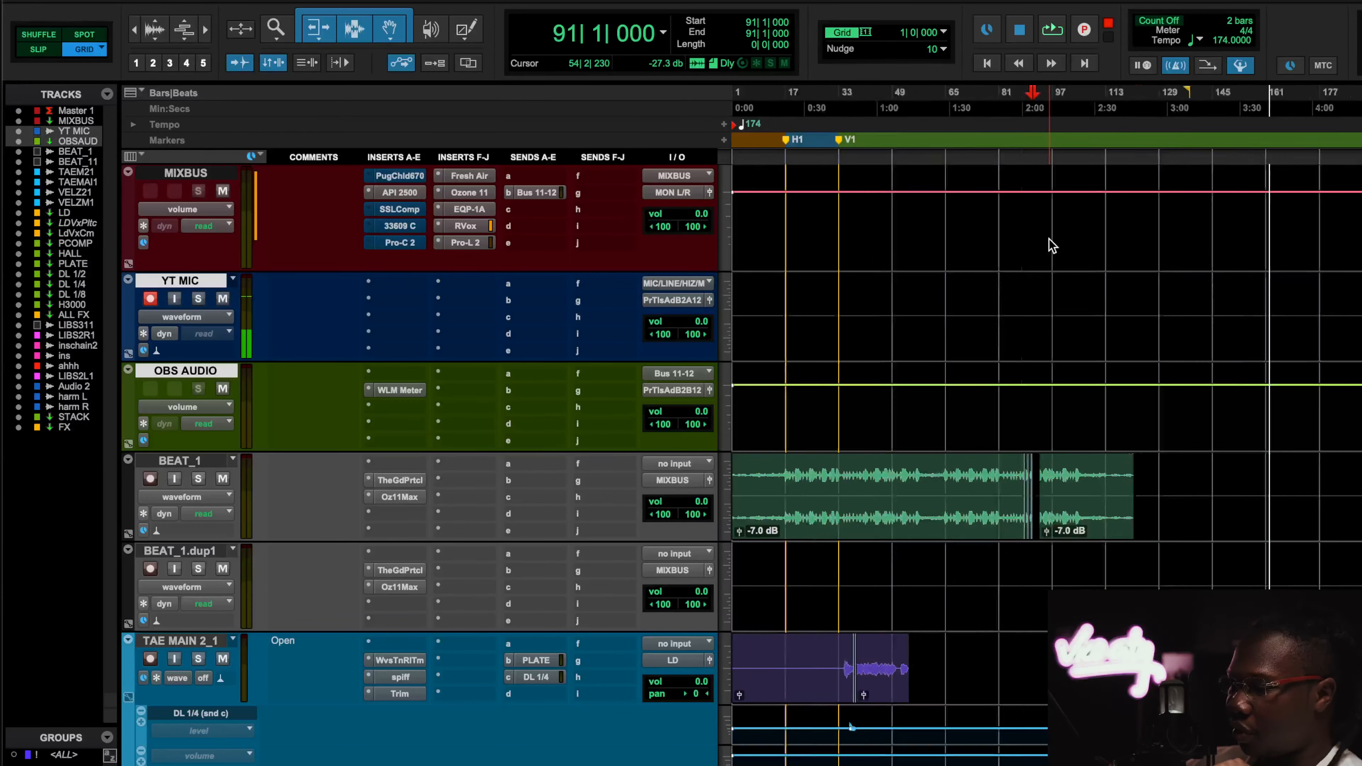
scroll(948, 370, "up", 2)
left_click(822, 108)
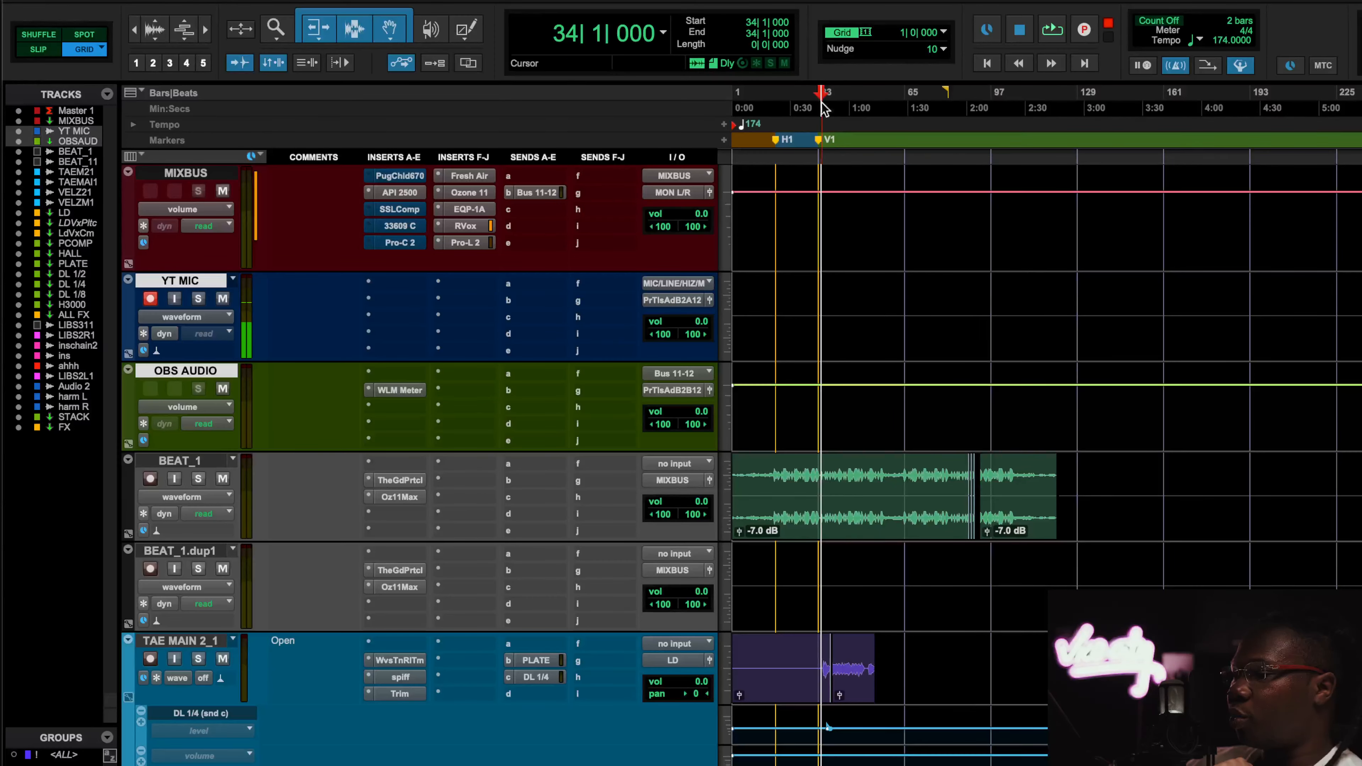
left_click(393, 191)
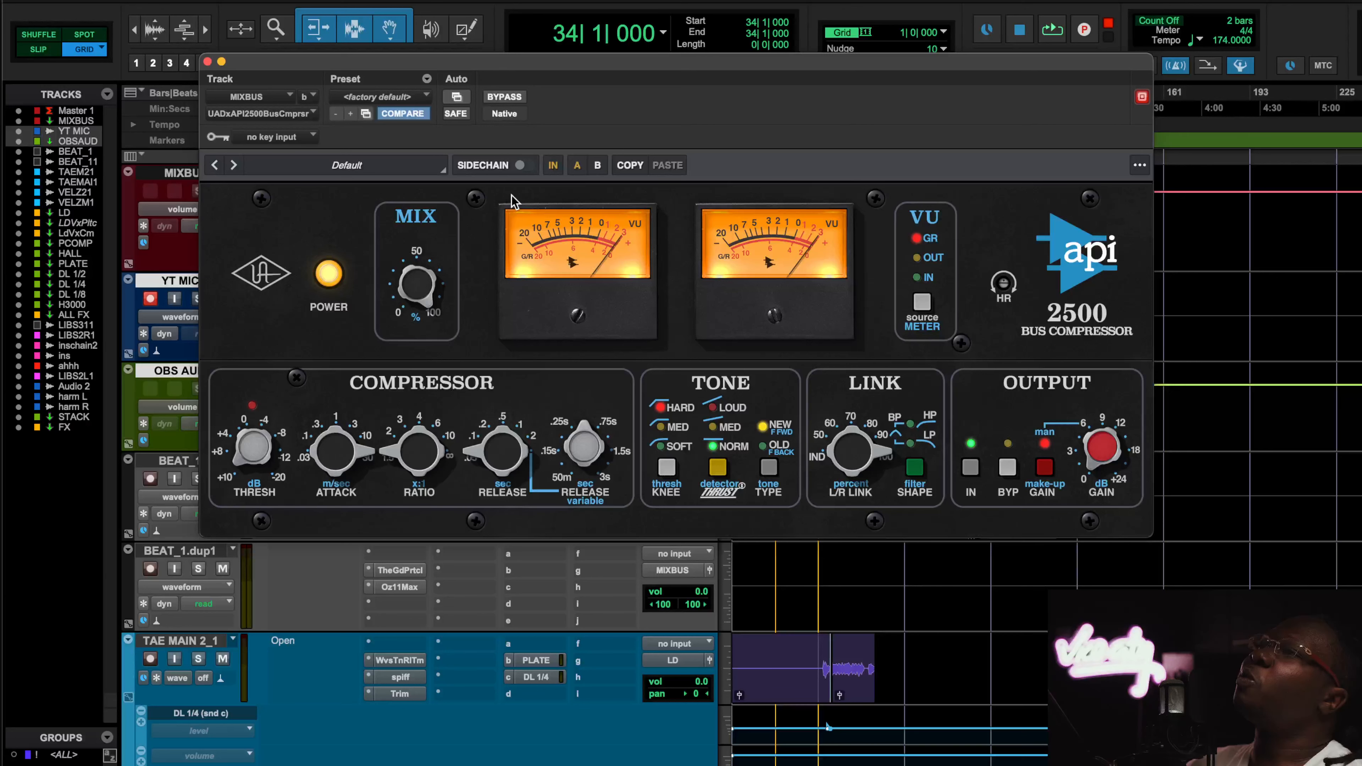
key("space")
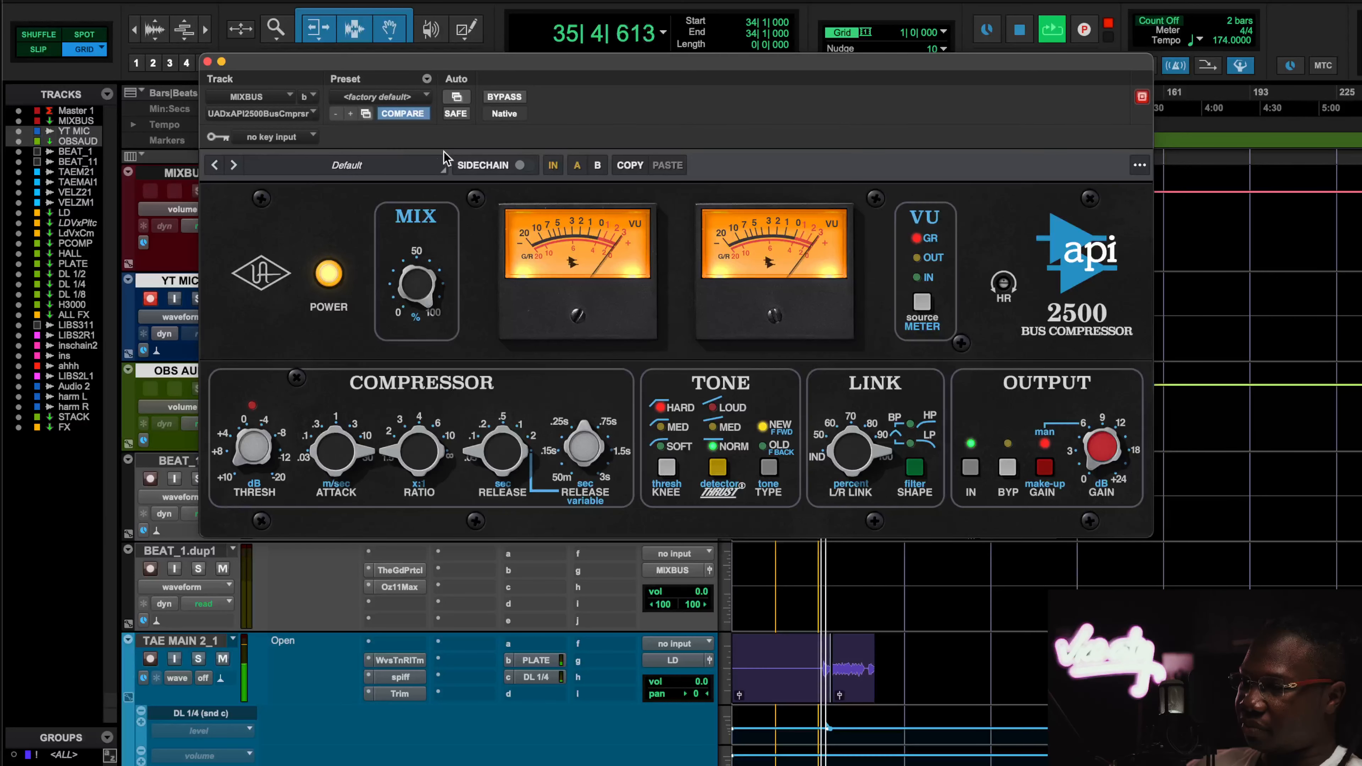
Step: Play the mix from bar 67 and from the H1 marker at bar 17, and reopen the MIXBUS API 2500 compressor
left_click(207, 62)
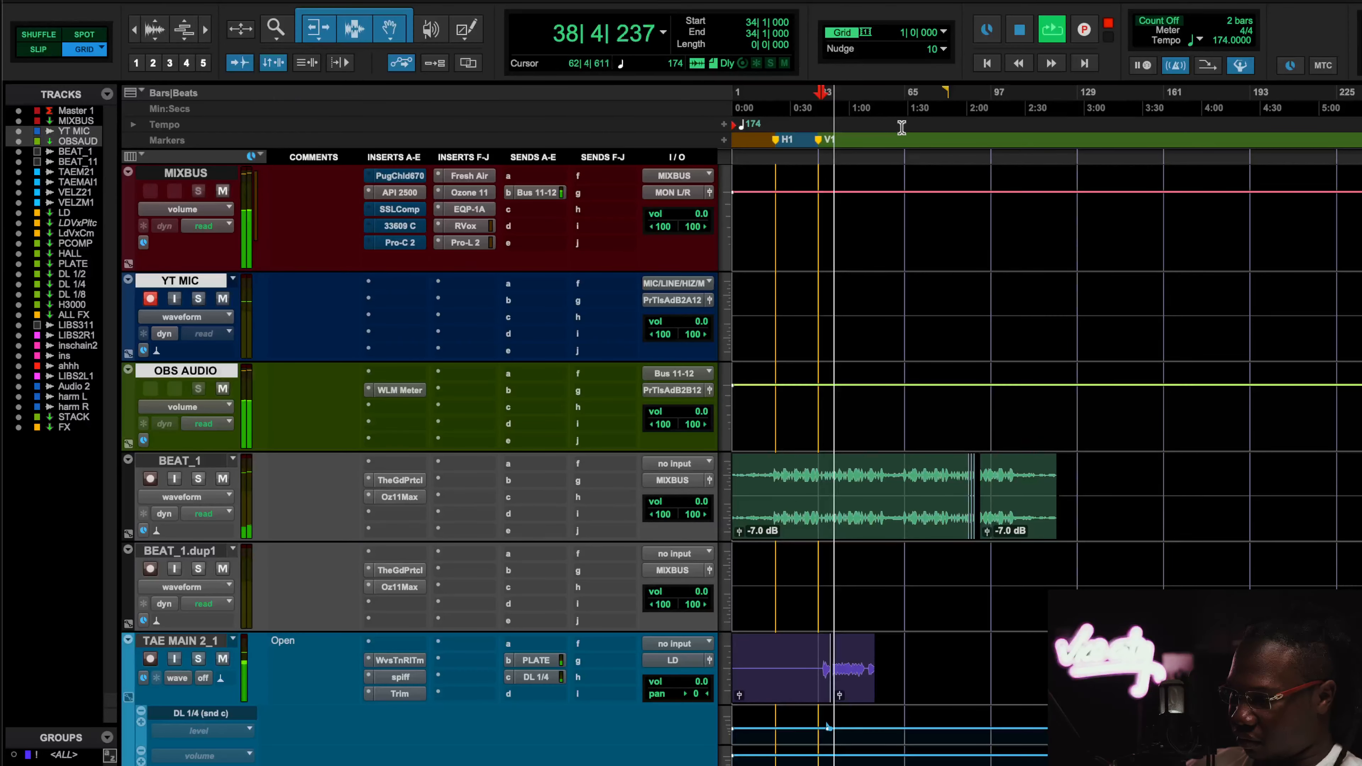
left_click(911, 113)
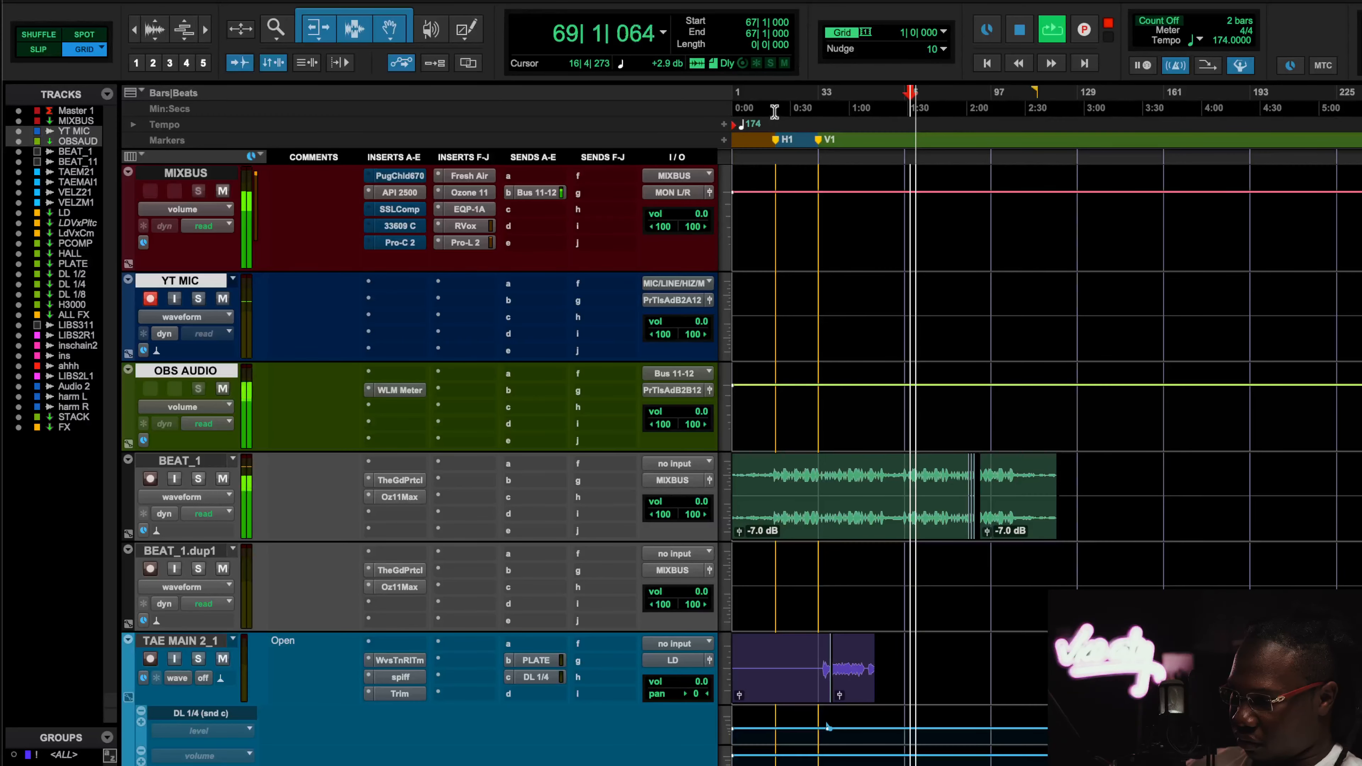
left_click(776, 141)
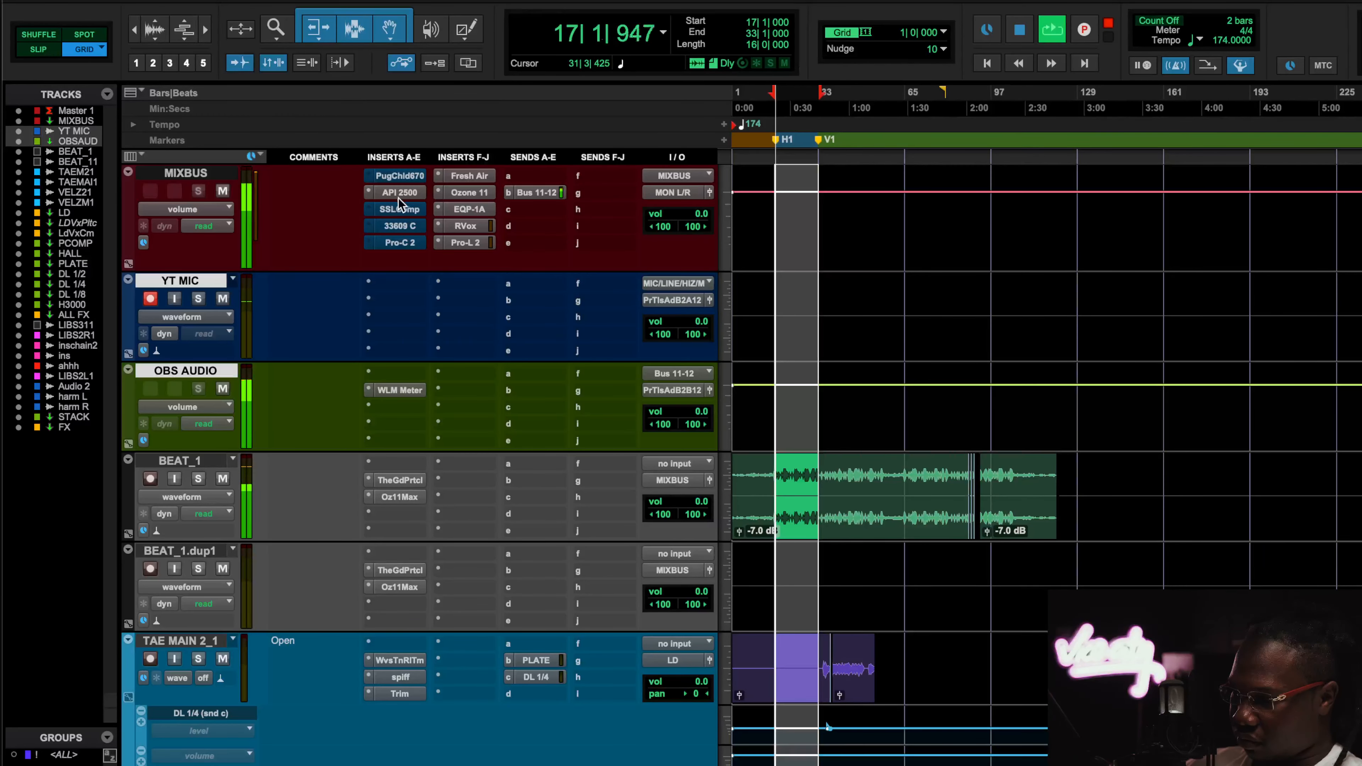
left_click(399, 194)
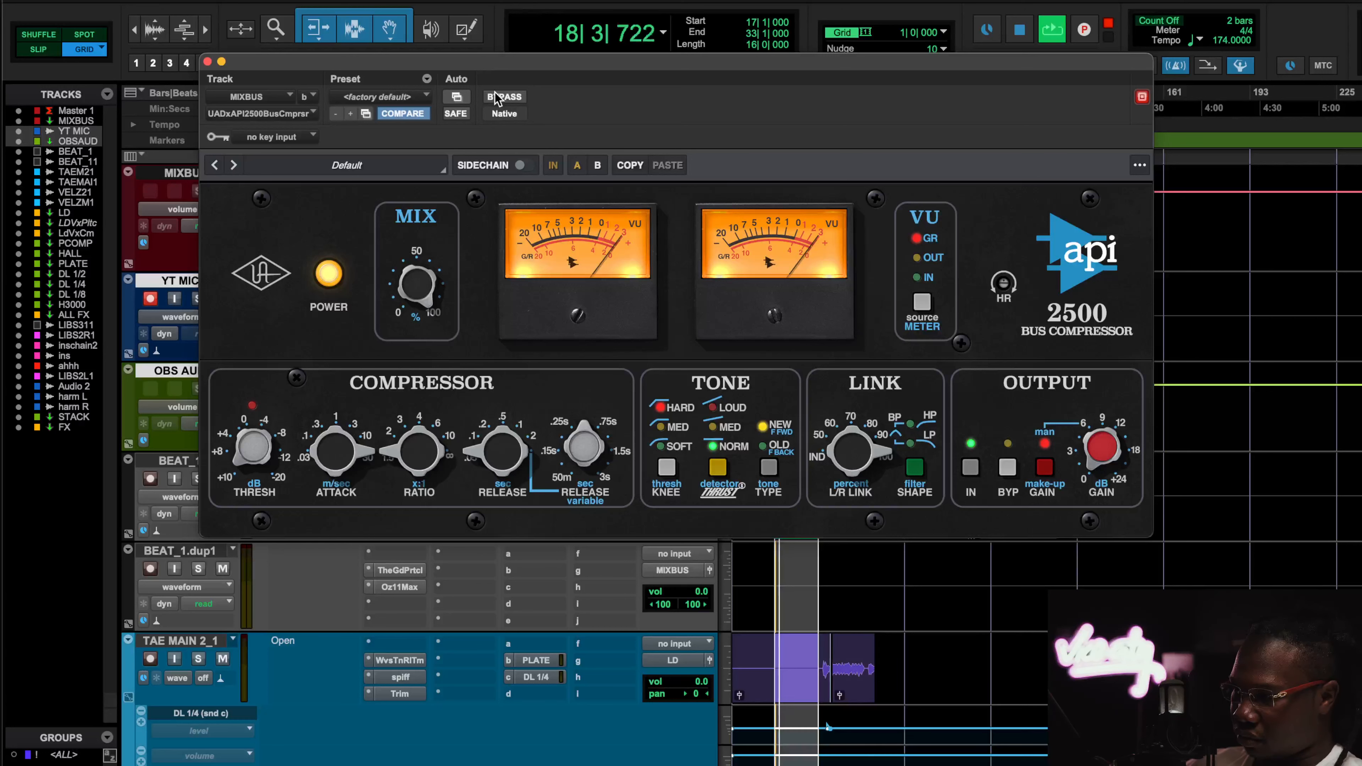
Step: Stop playback, switch the record mode to Normal and restart looped playback from bar 17
left_click(1019, 30)
right_click(1091, 26)
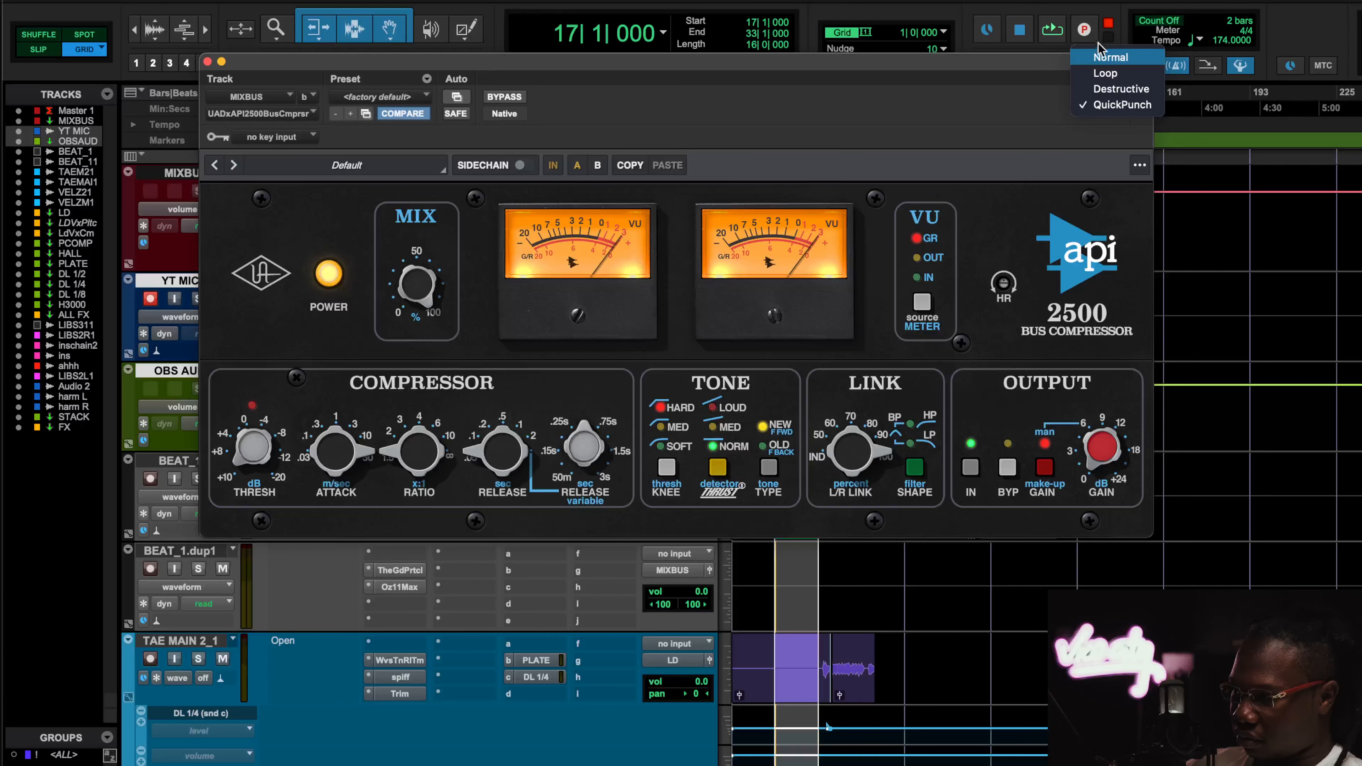
left_click(1097, 59)
left_click(1051, 29)
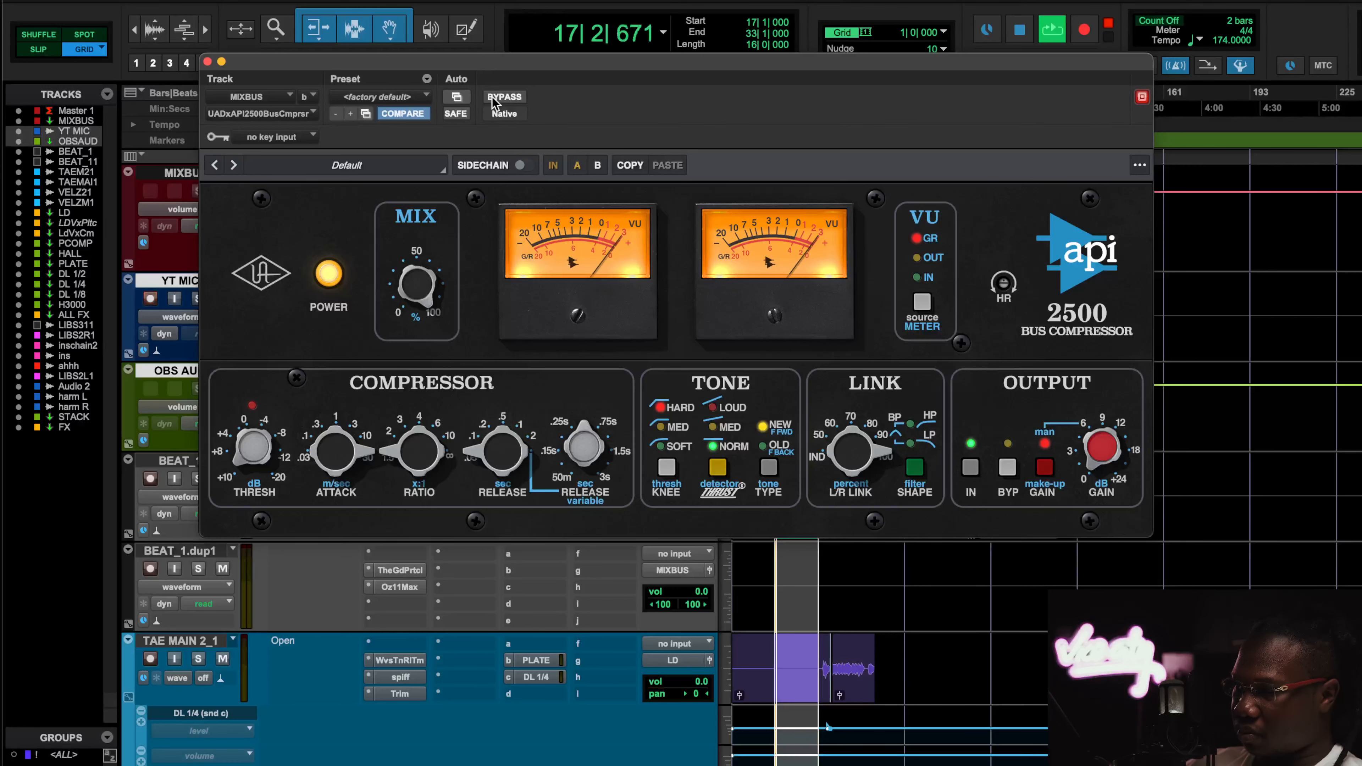
Step: Compare the looped H1 section with the API 2500 bypassed and active, restarting playback from bar 17
left_click(503, 96)
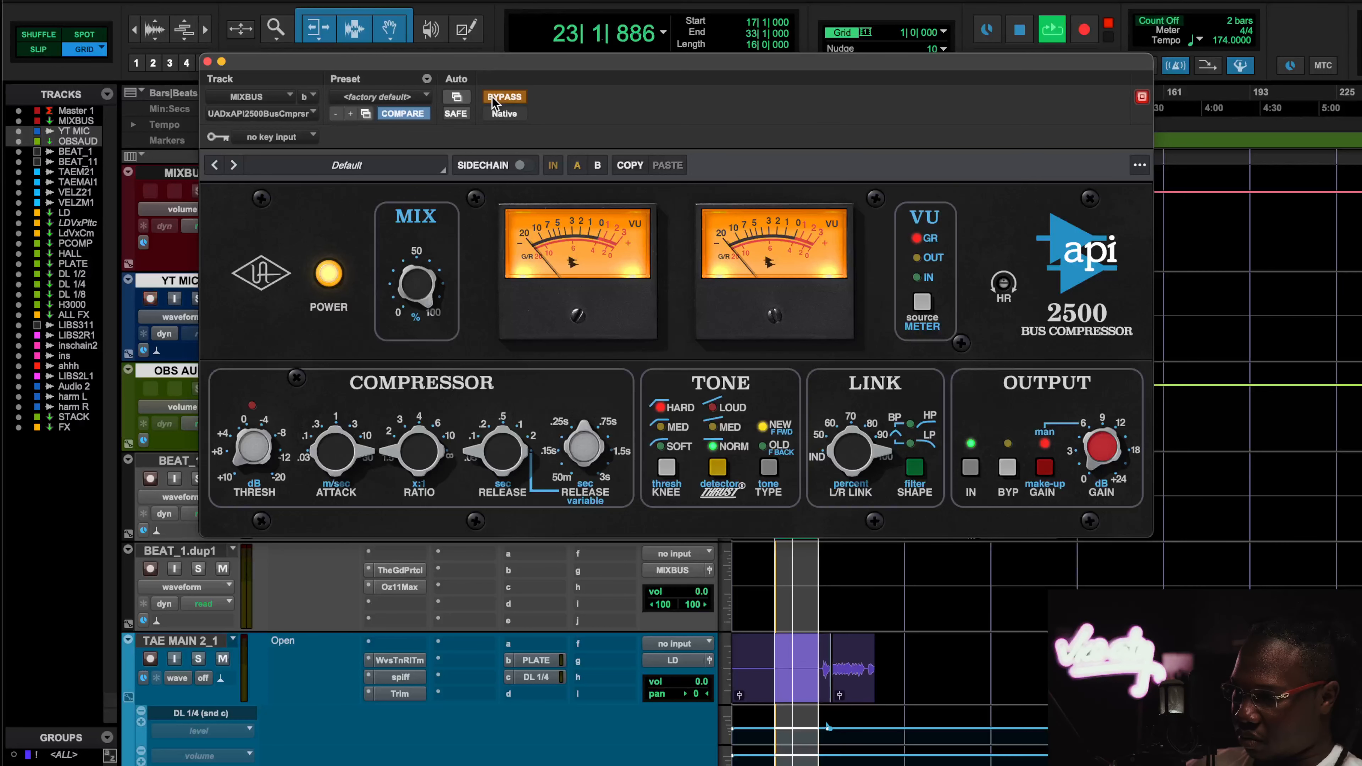
left_click(492, 99)
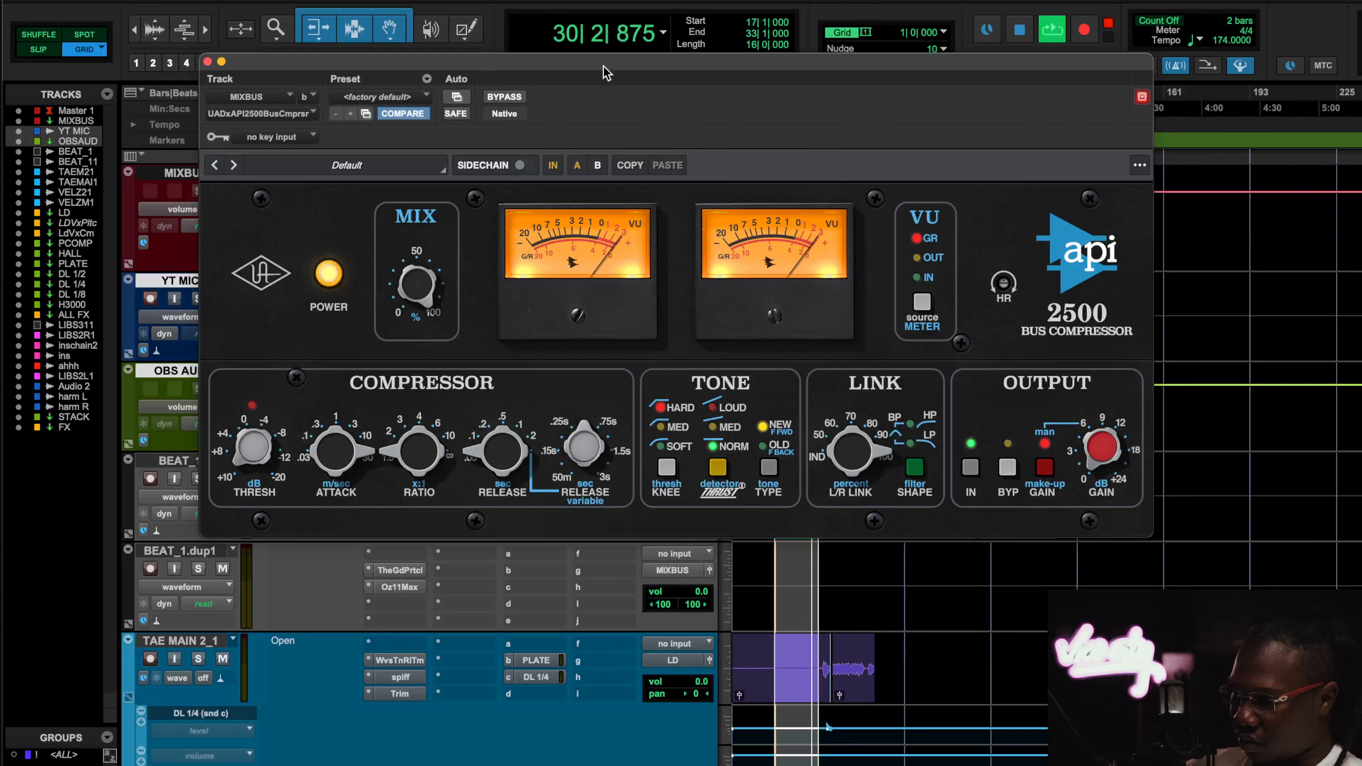
key("space")
key("space")
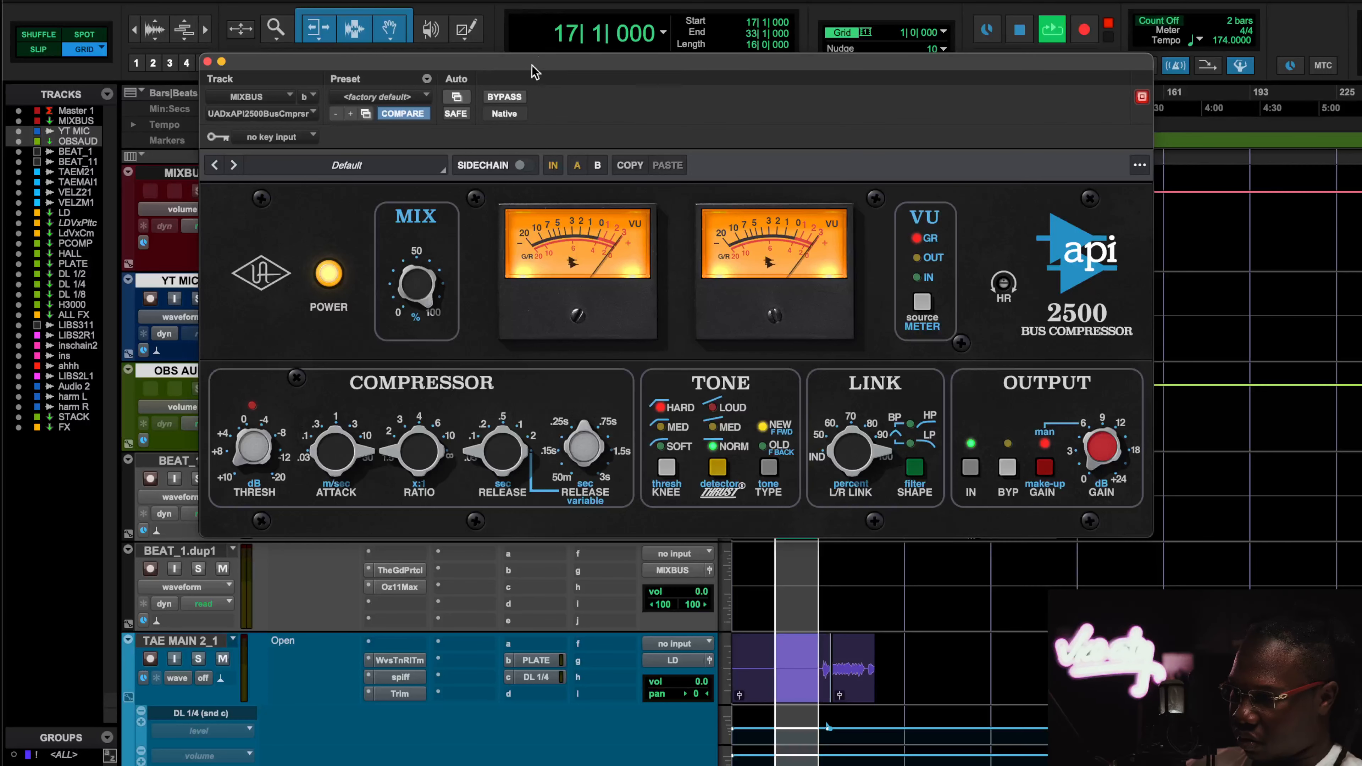
left_click(507, 98)
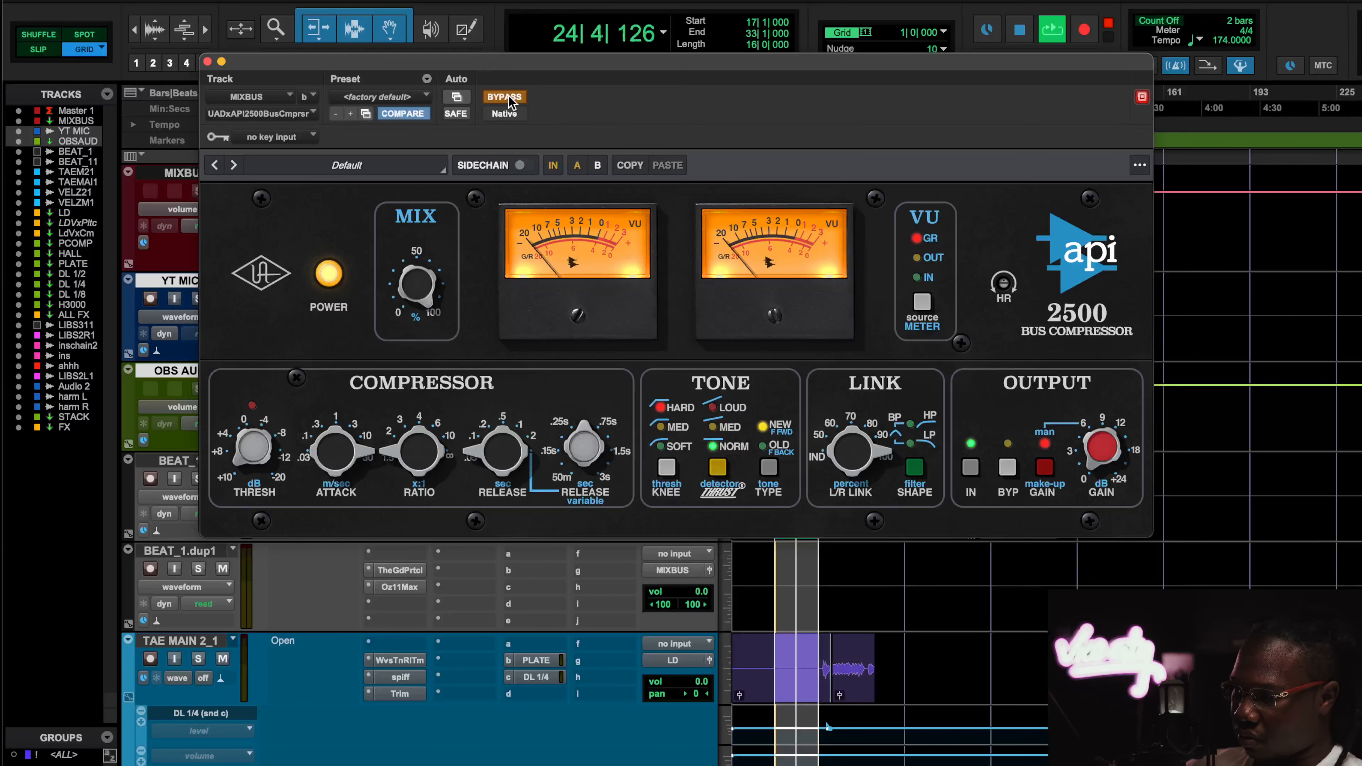
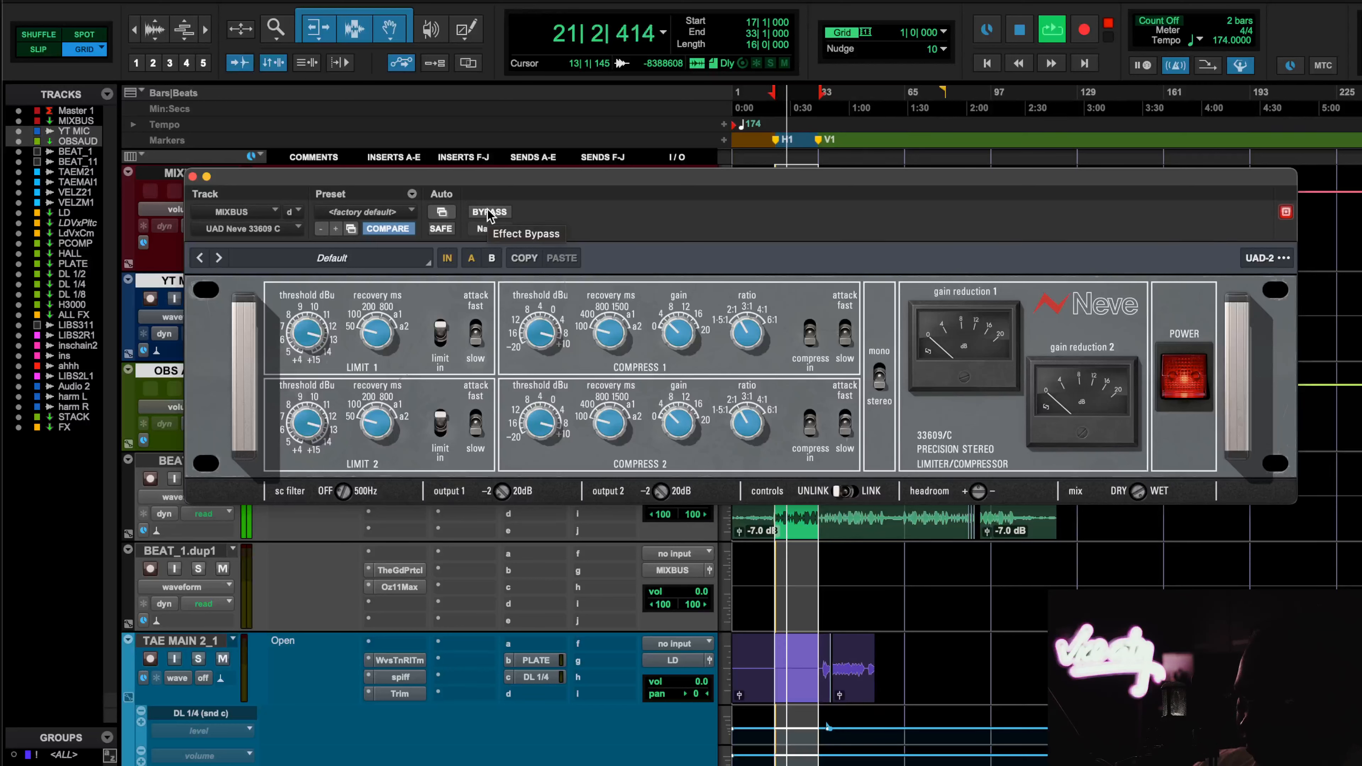
Step: Compare the looped mix with the Neve 33609 C on MIXBUS bypassed and active
left_click(488, 213)
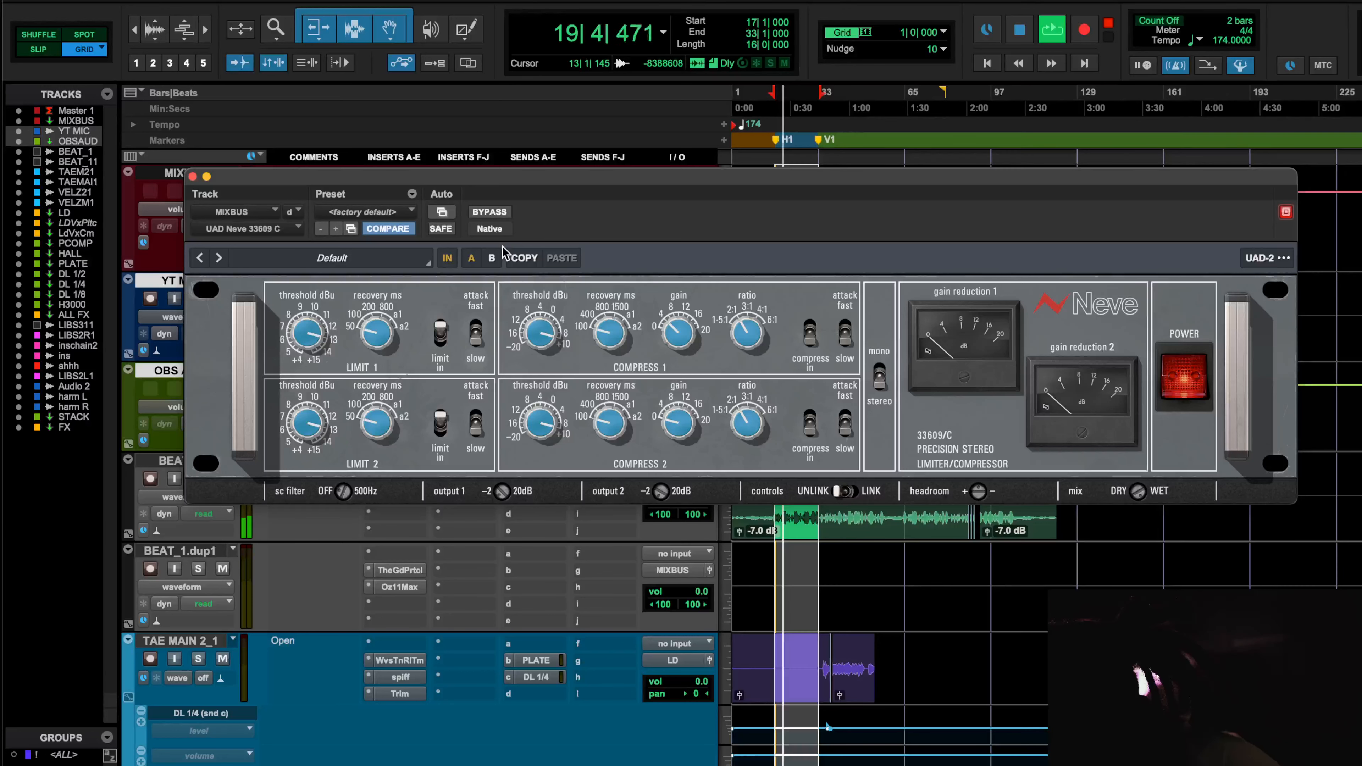
left_click(490, 211)
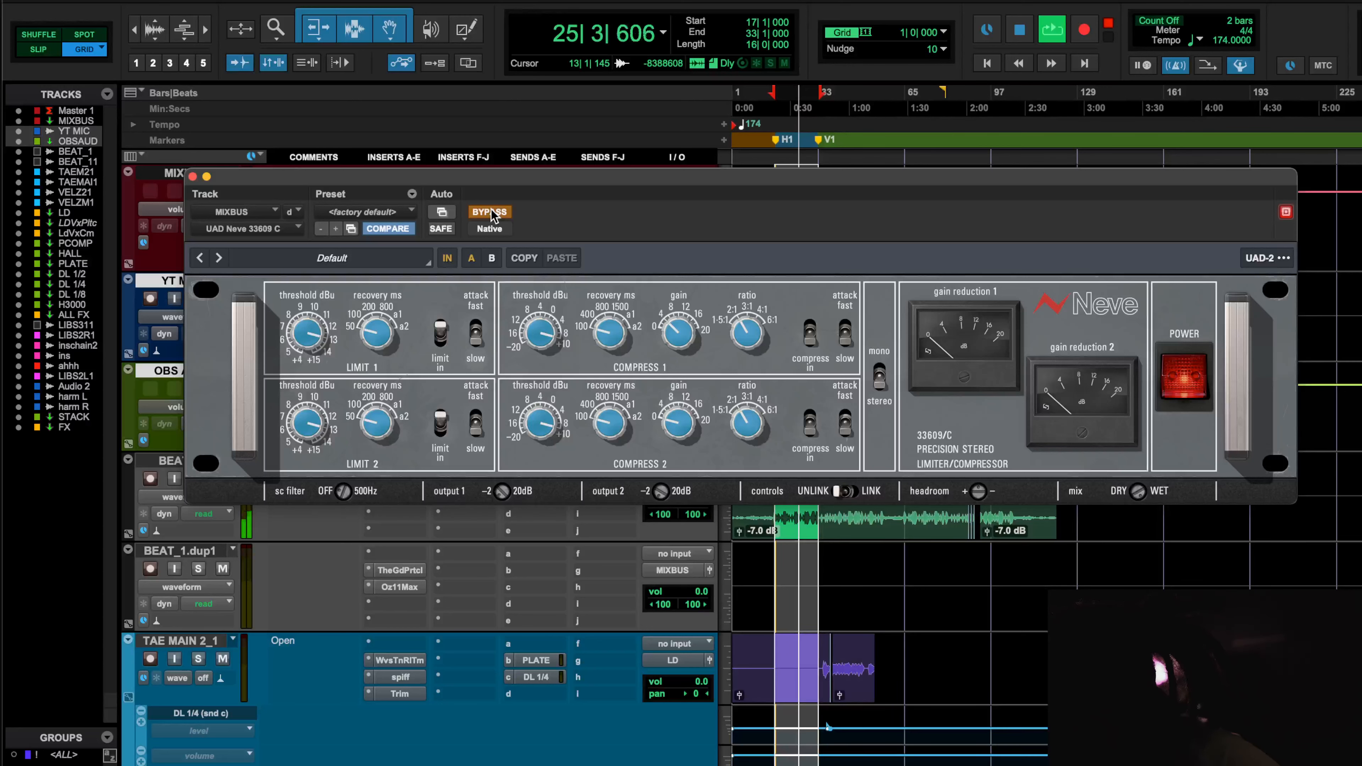
left_click(489, 212)
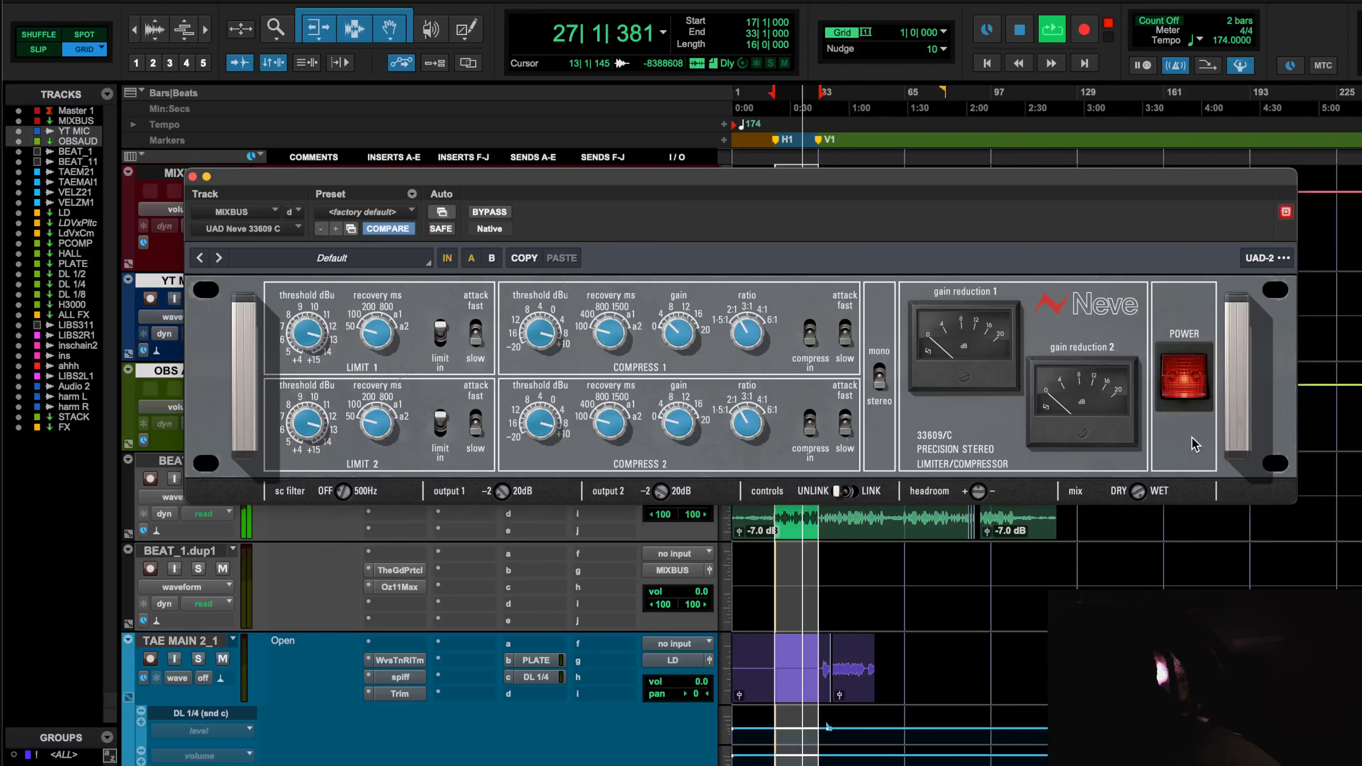
Step: Compare the loop with the Neve 33609 C powered off and on, link its channel controls, and stop playback
left_click(1179, 386)
key("space")
key("space")
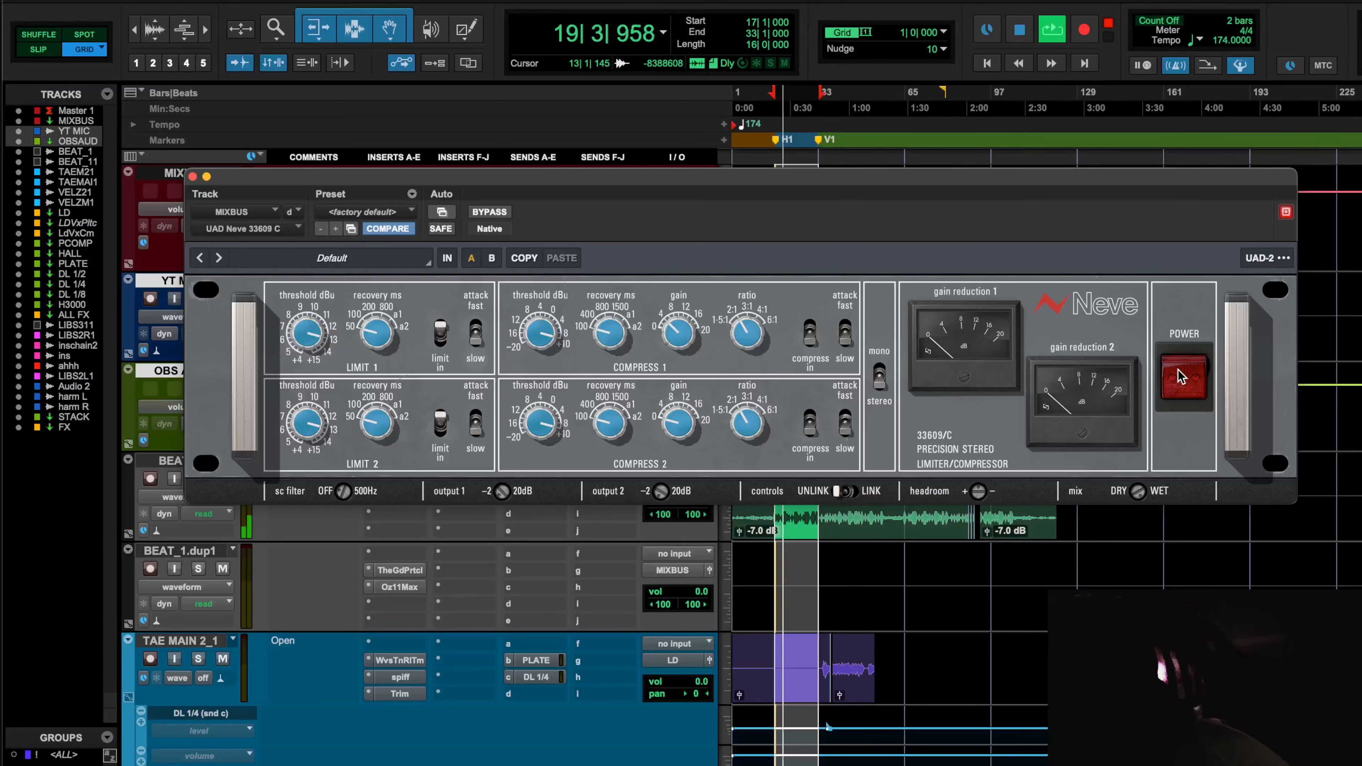
left_click(1176, 369)
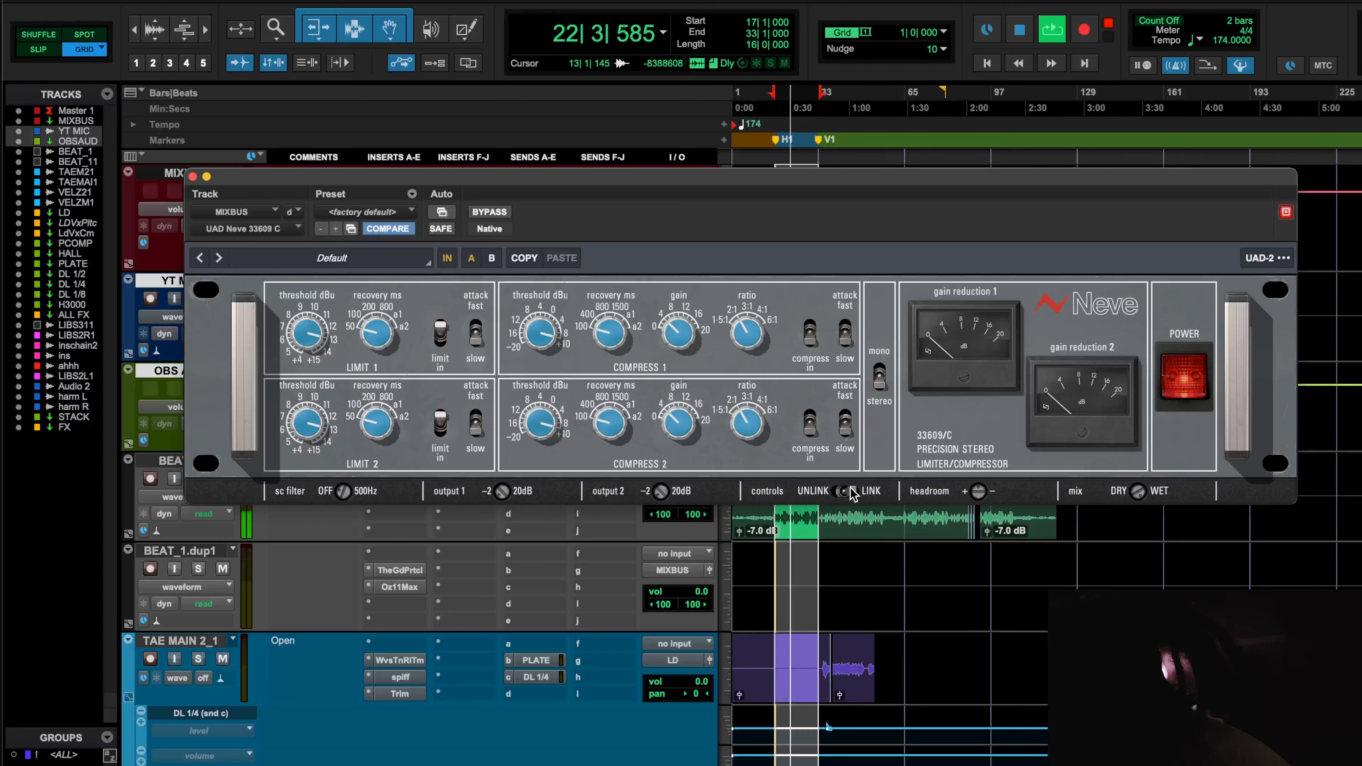
left_click(1182, 386)
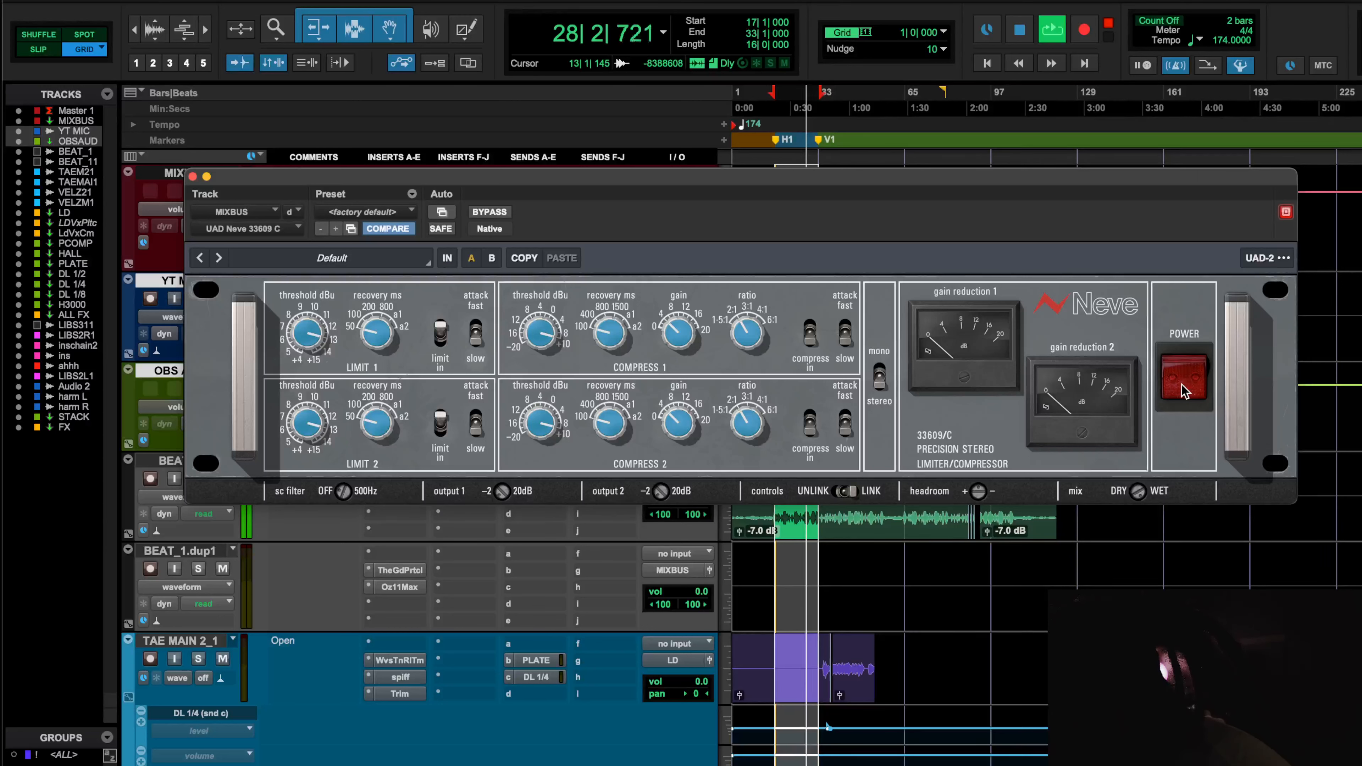
left_click(1180, 365)
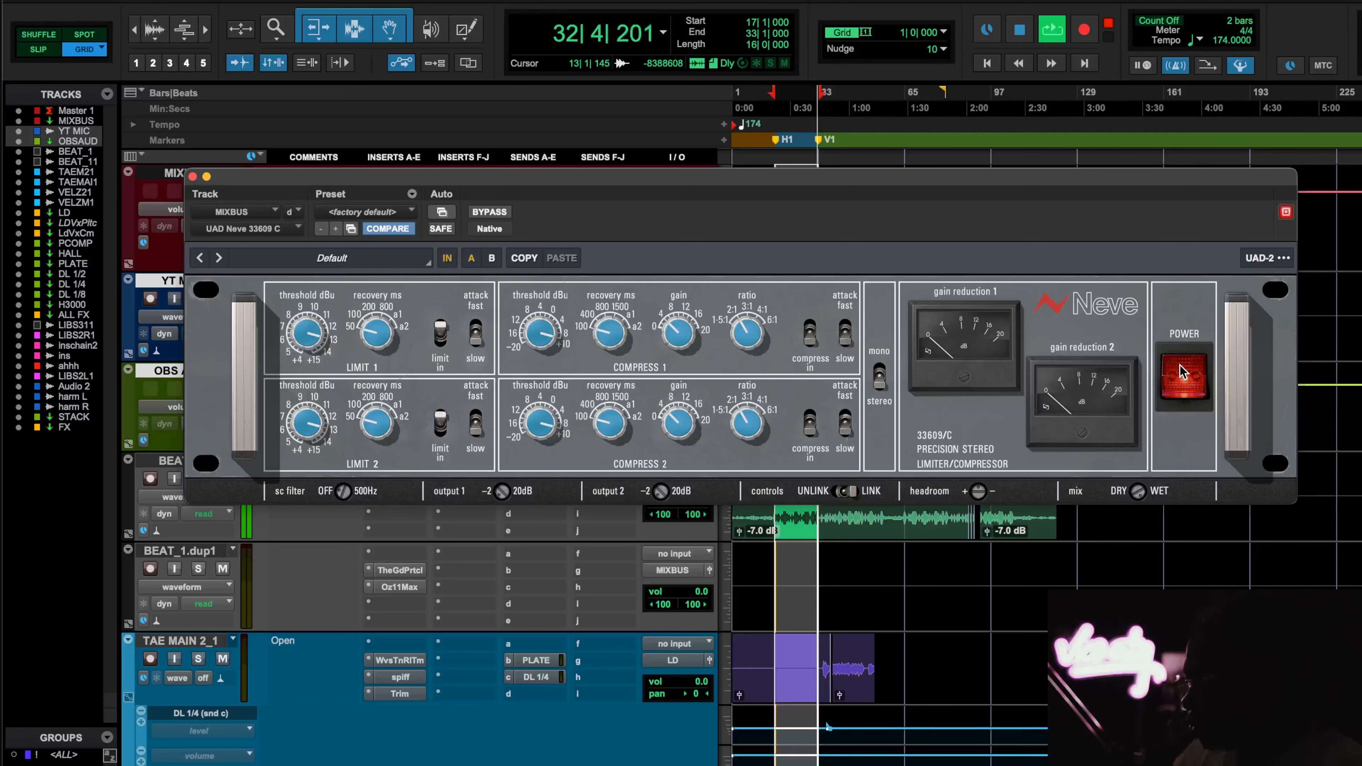
key("space")
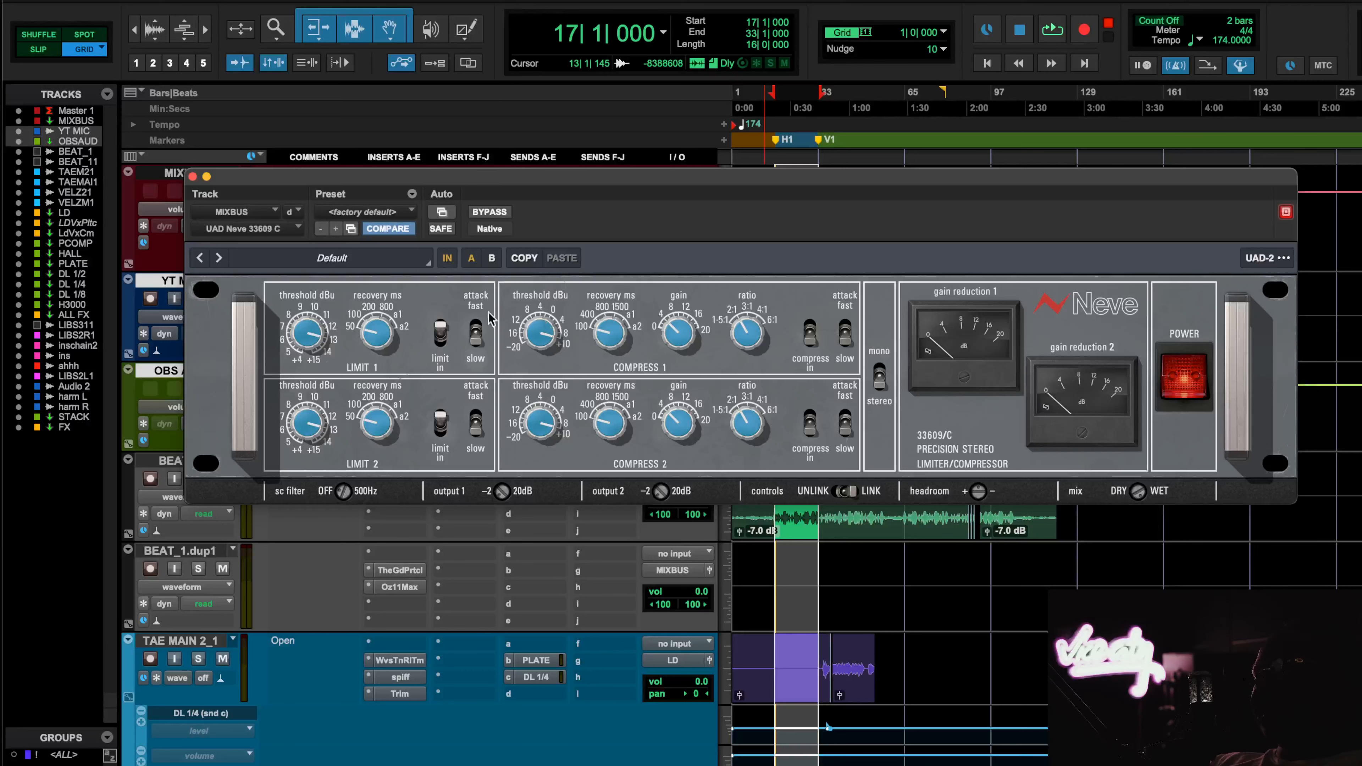
Step: Close the Neve 33609 C, enable the bypassed Pro-C 2 insert on the MIXBUS track and open its settings
left_click(193, 177)
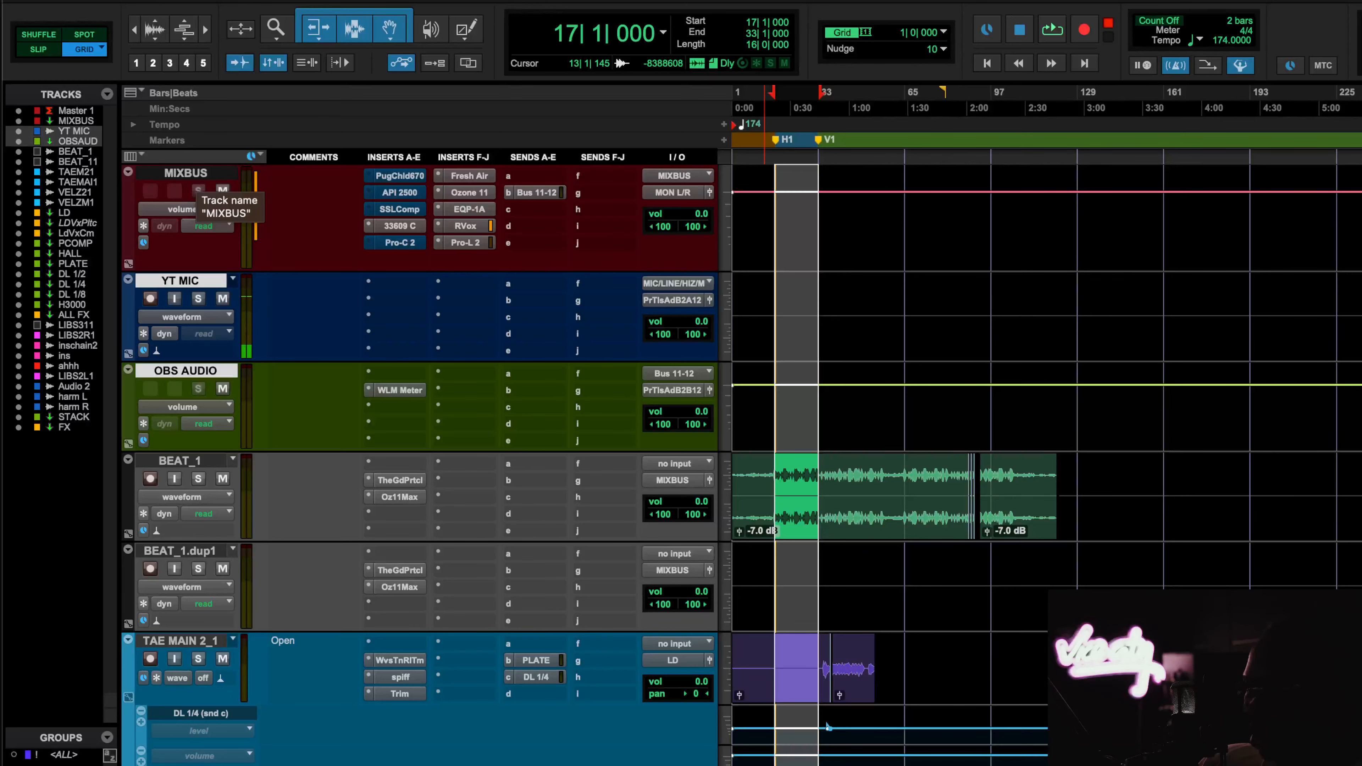
left_click(407, 243, "super")
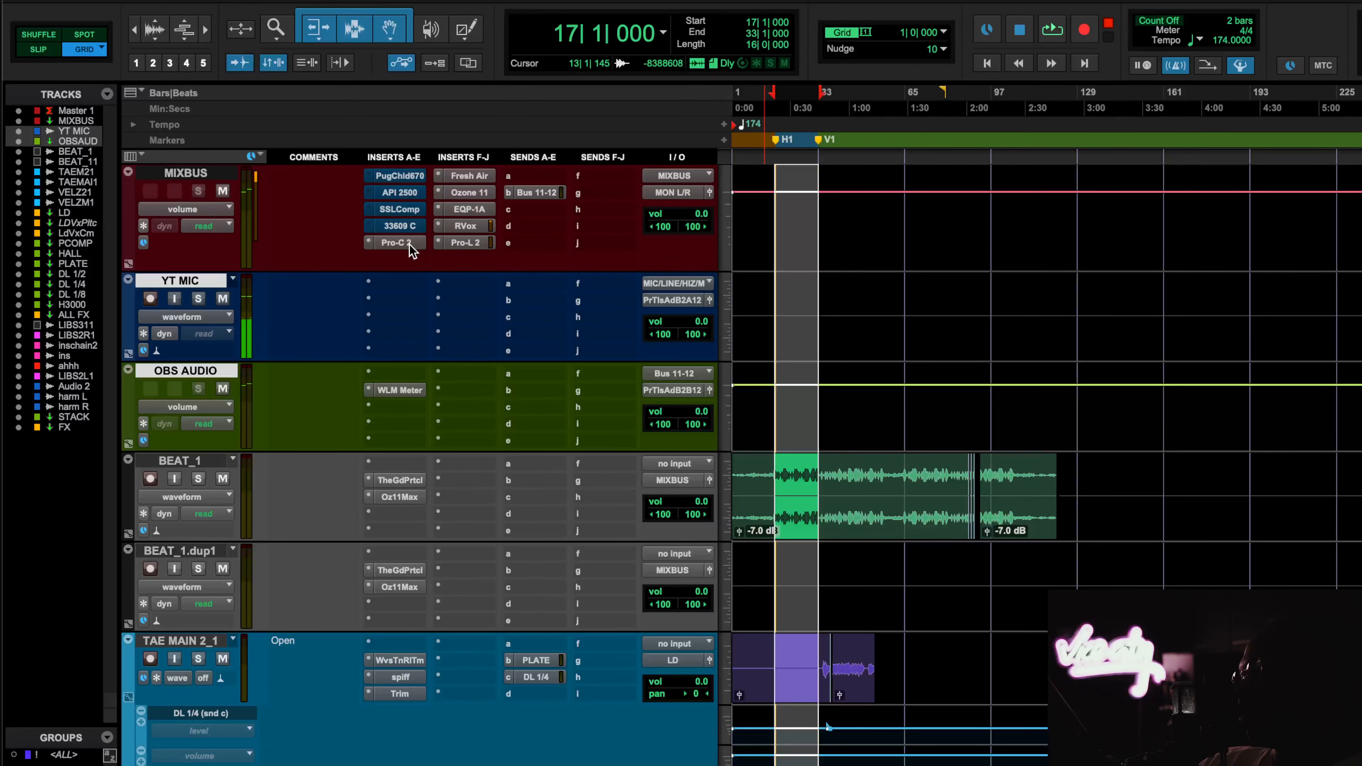
left_click(408, 243)
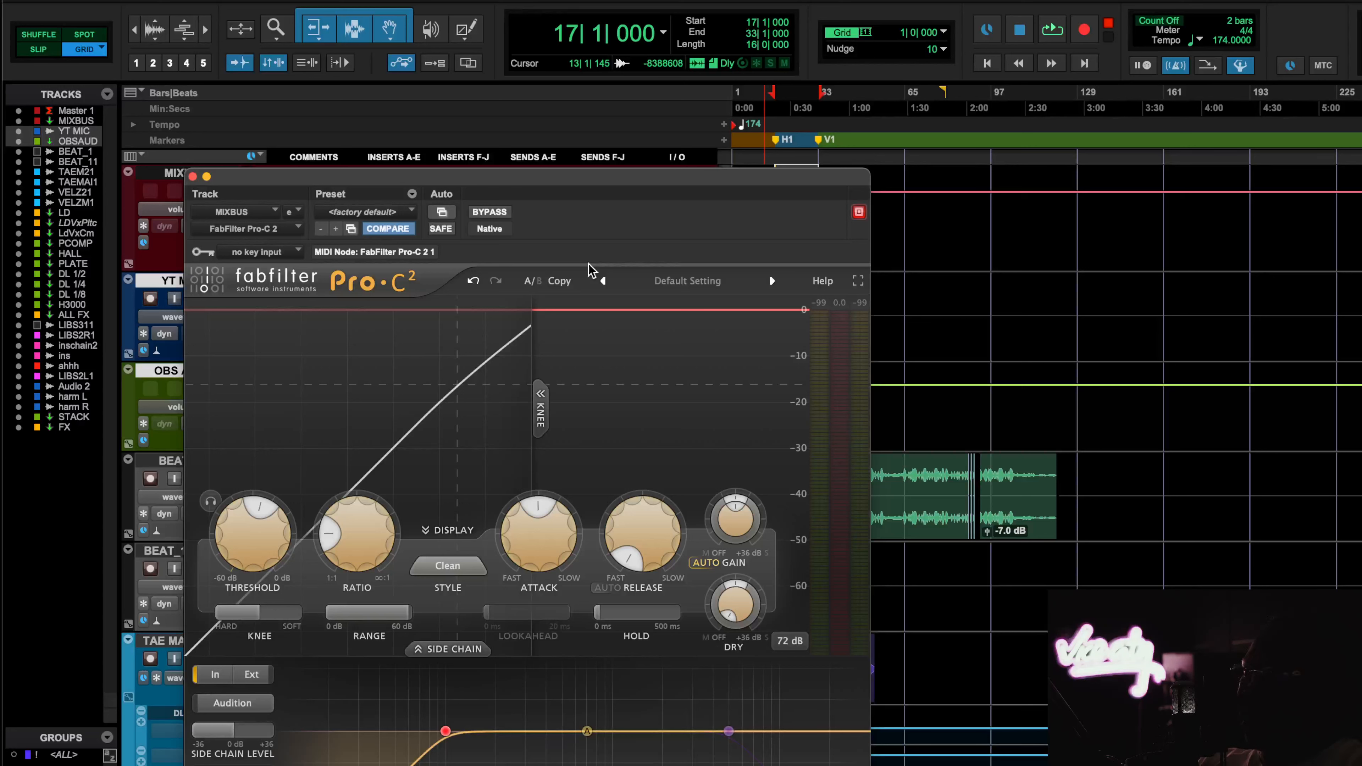
key("XF86MonBrightnessUp")
key("XF86MonBrightnessUp")
key("XF86MonBrightnessUp")
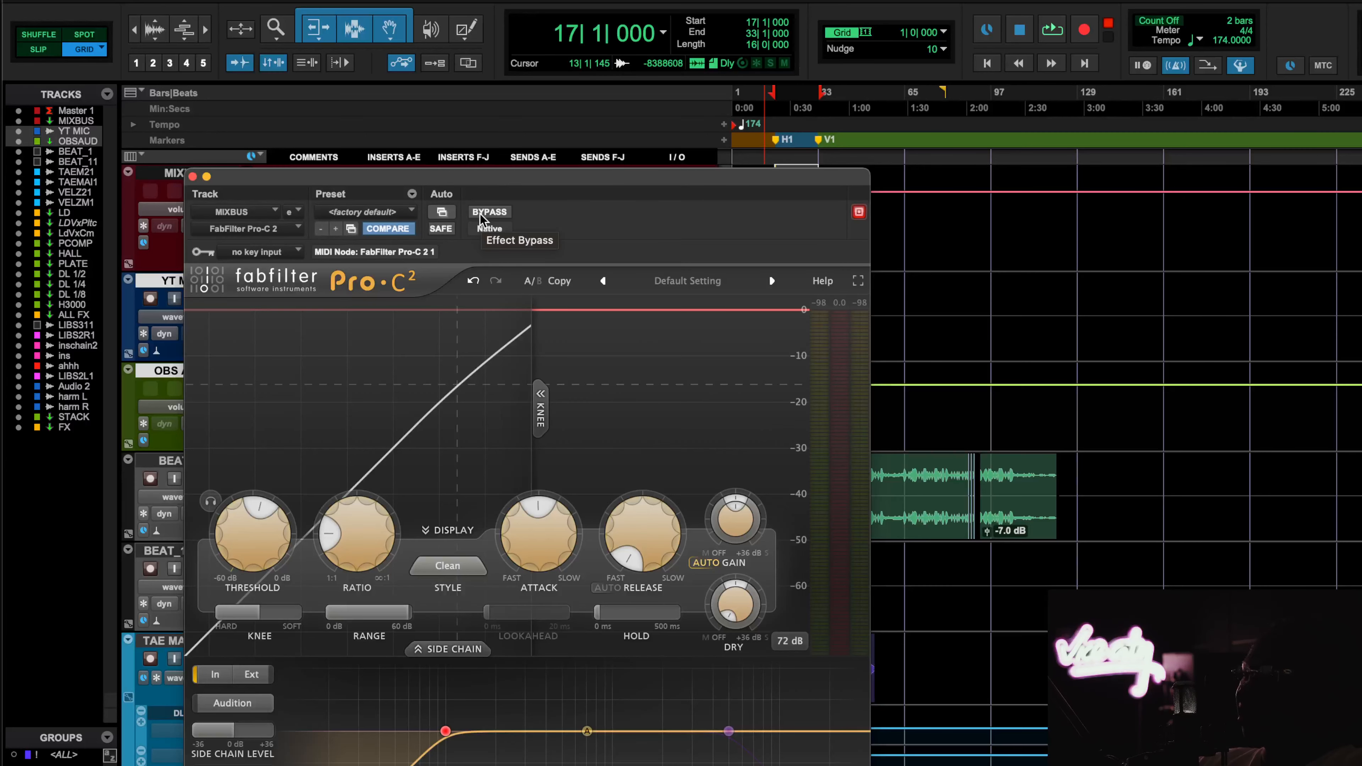
Step: Reposition the Pro-C 2 window so its side chain section is fully visible, and set the compression style to Mastering
left_click_drag(562, 184, 627, 120)
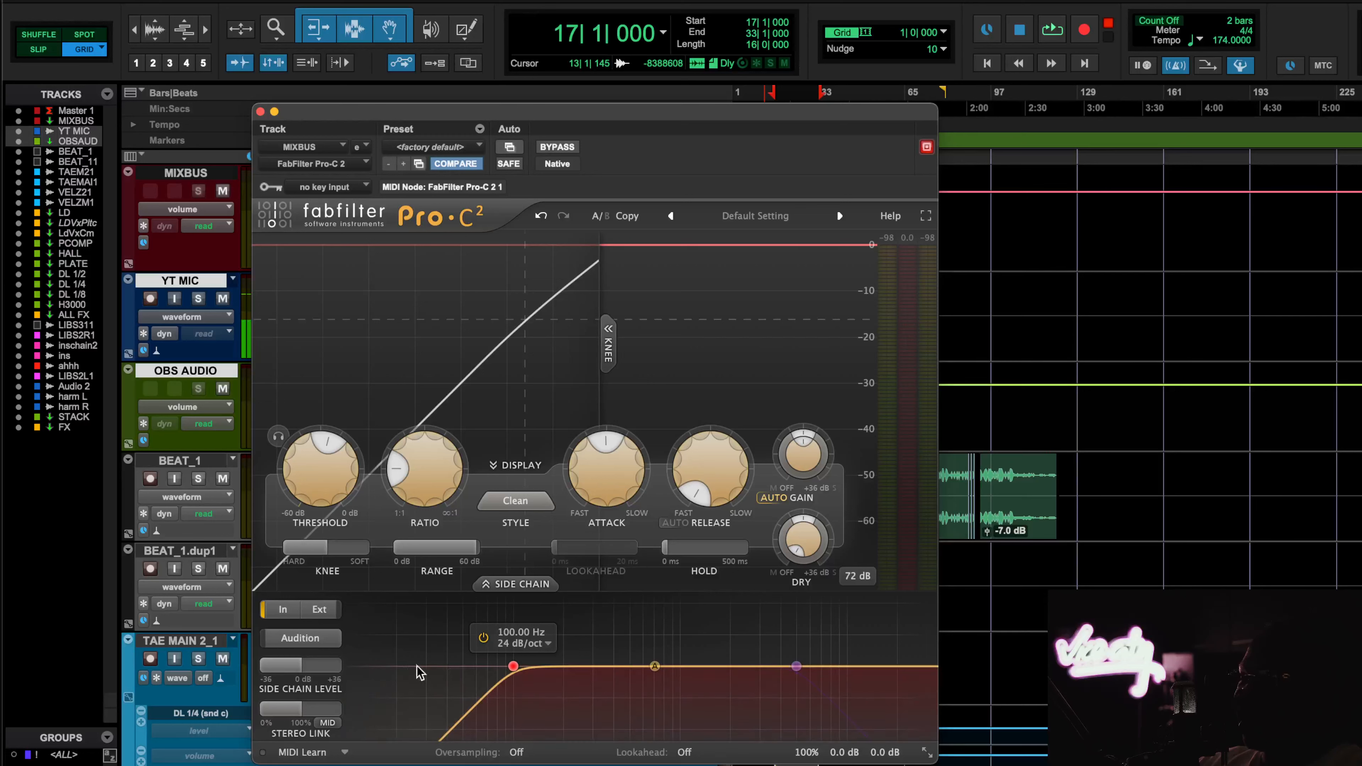
mouse_move(507, 677)
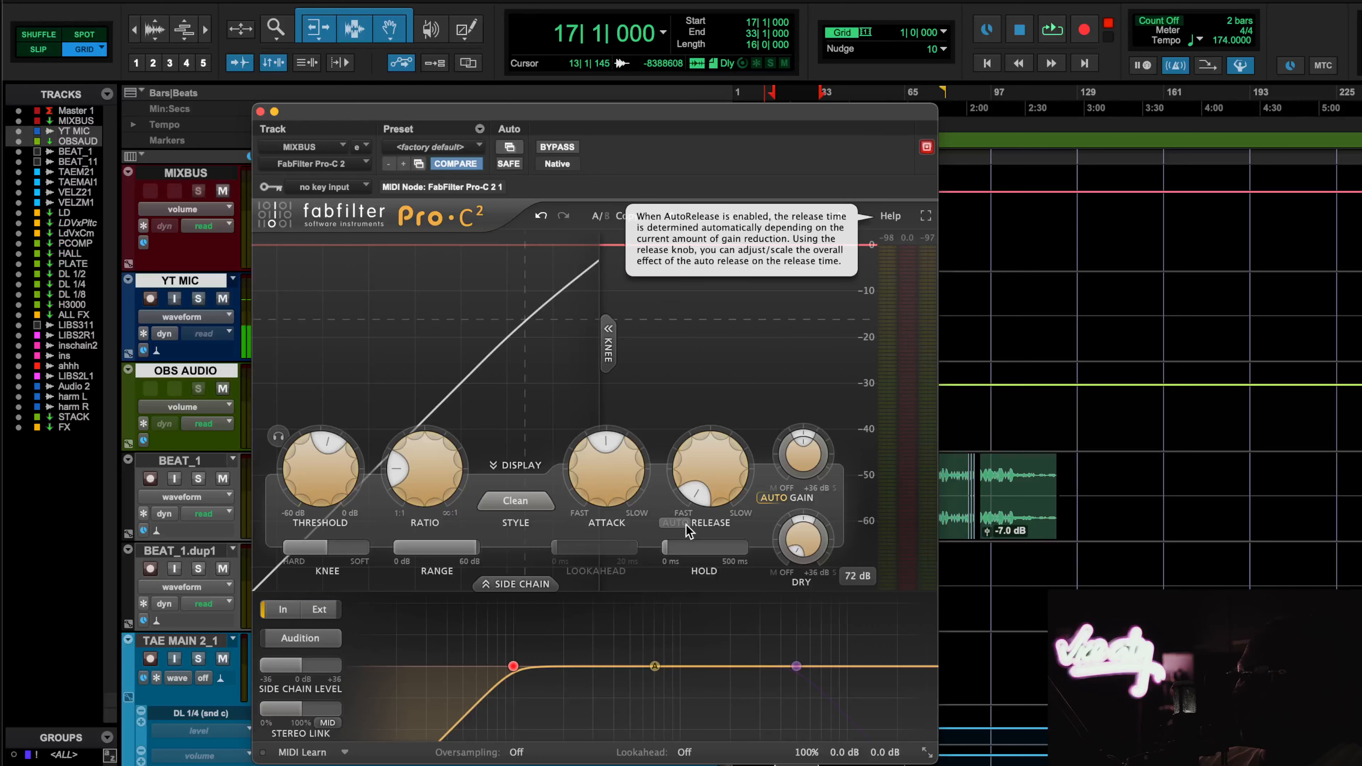
left_click(515, 503)
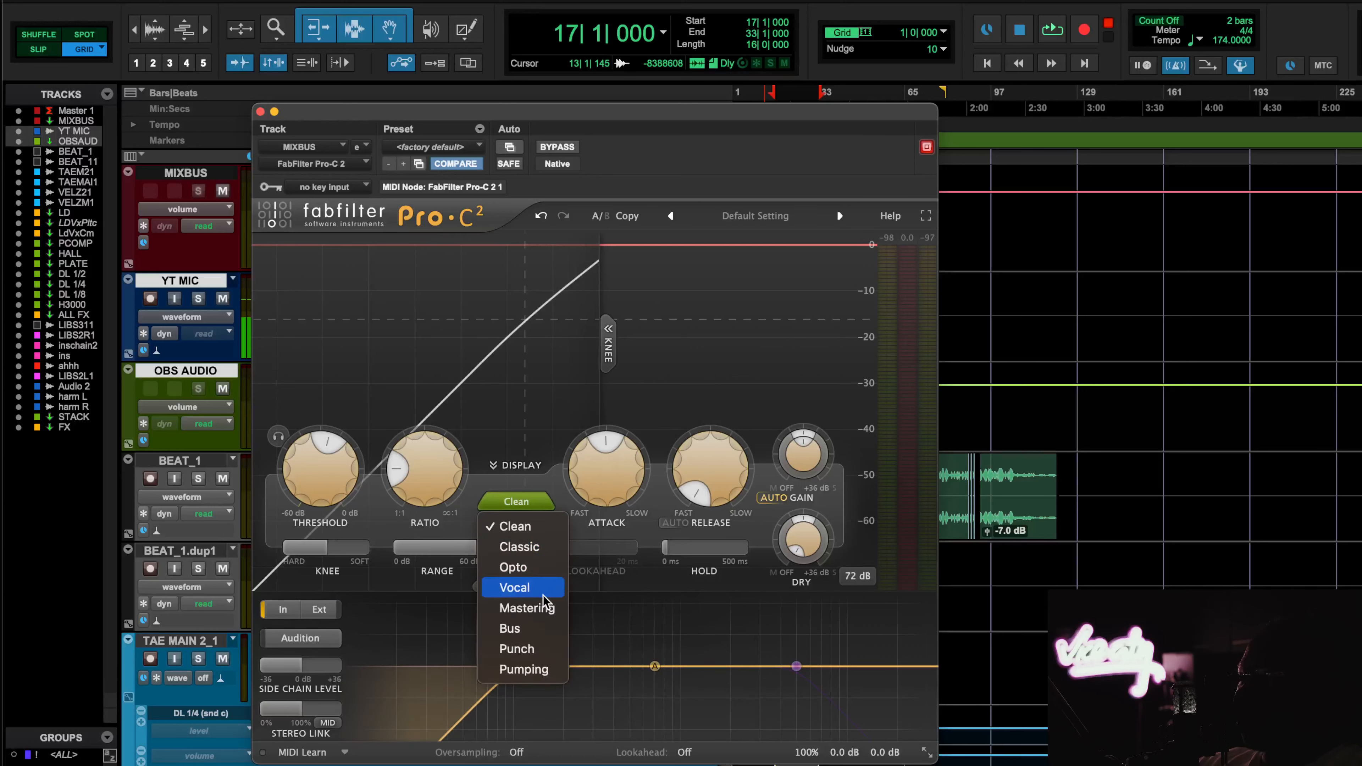
left_click(541, 610)
left_click(532, 503)
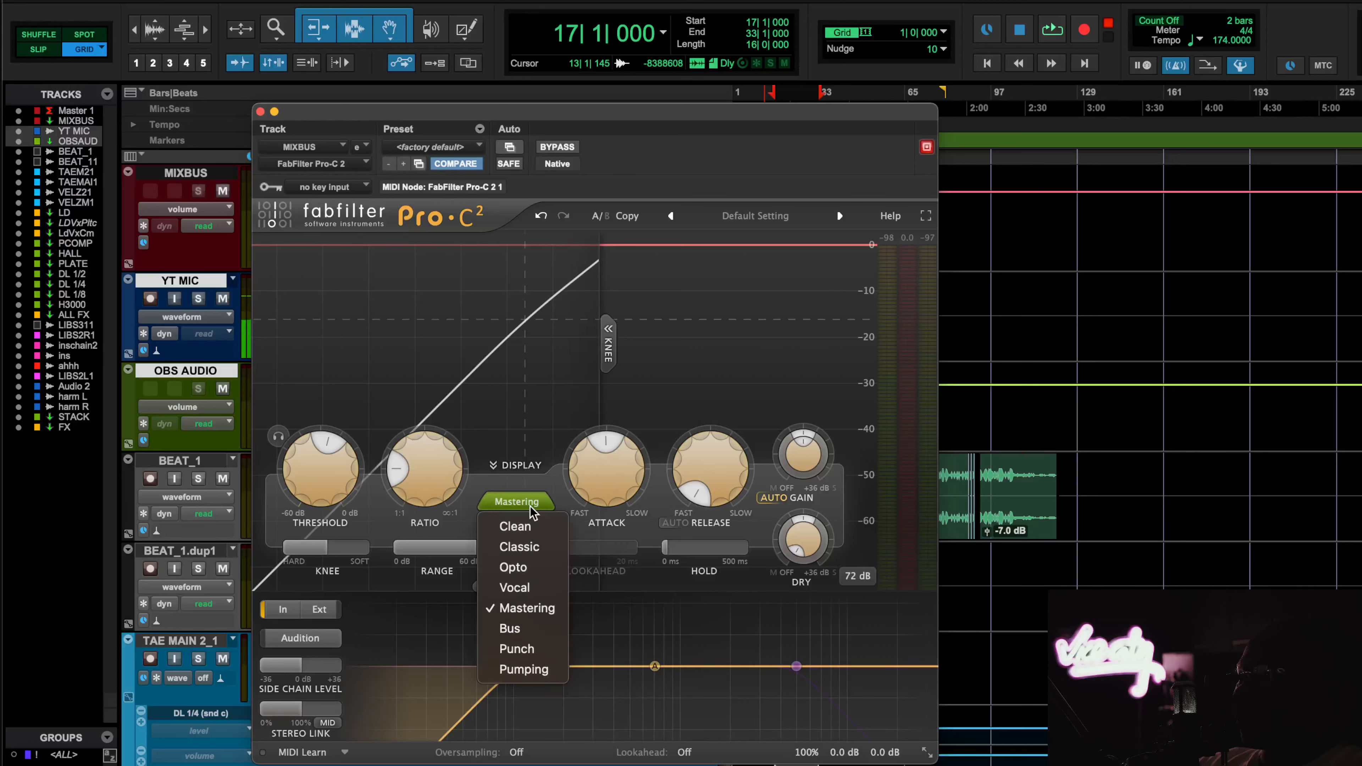
left_click(532, 504)
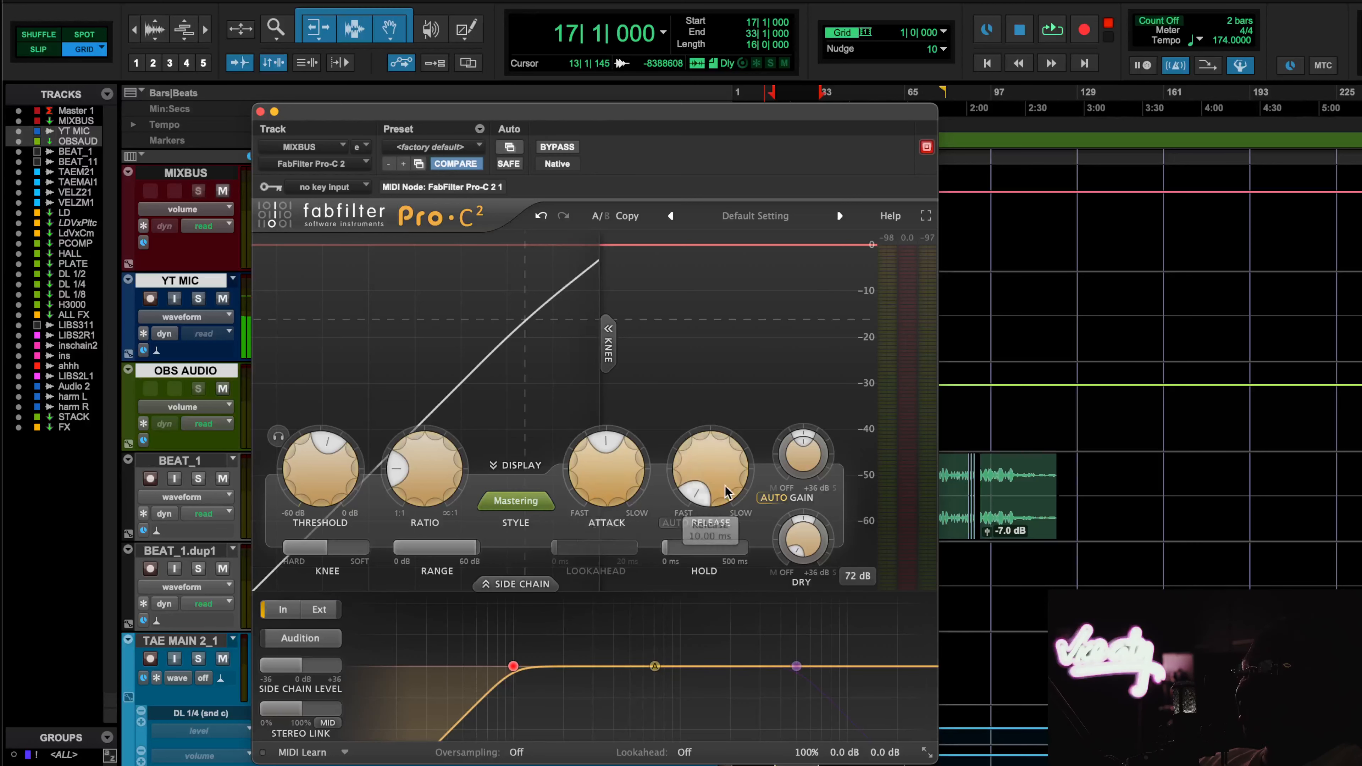
Step: Play the loop and audition the Pro-C 2's Clean, Classic and Punch compression styles on the mix
mouse_move(698, 489)
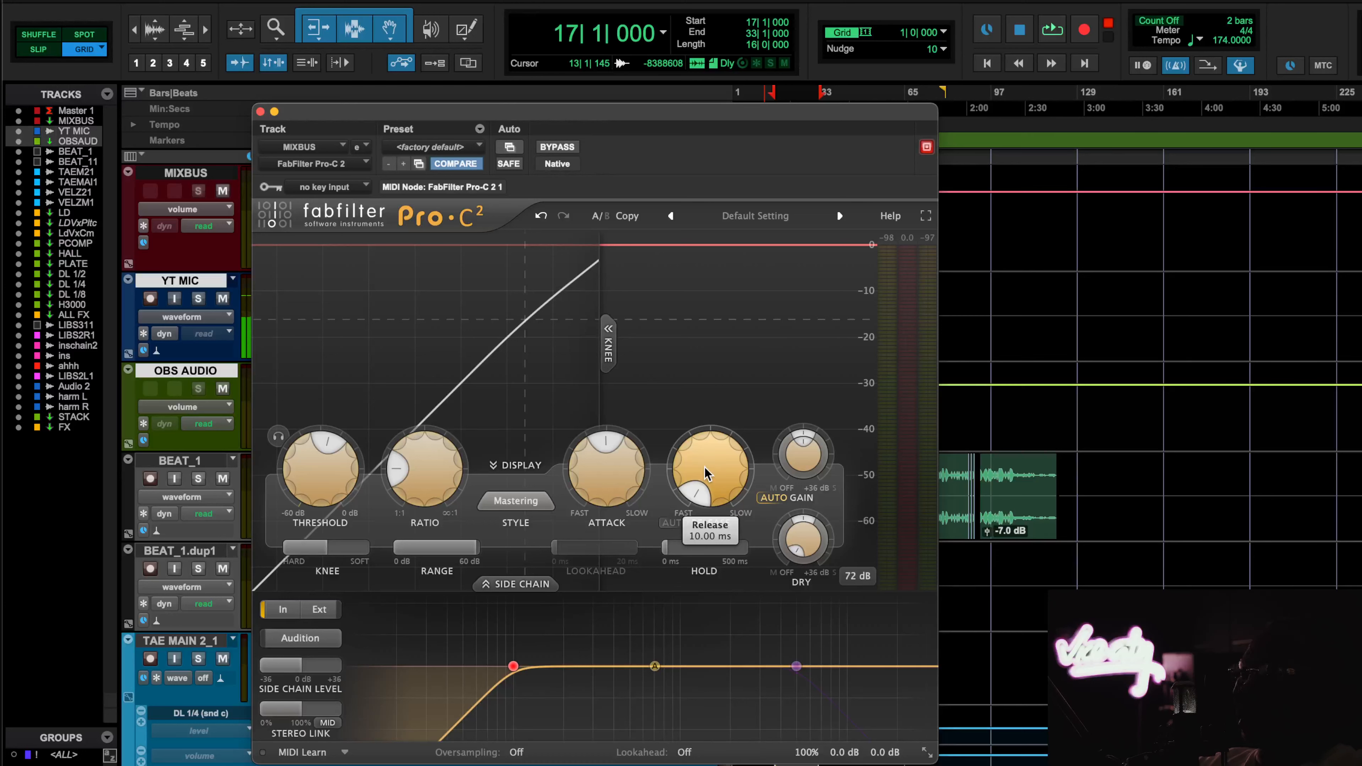
mouse_move(633, 472)
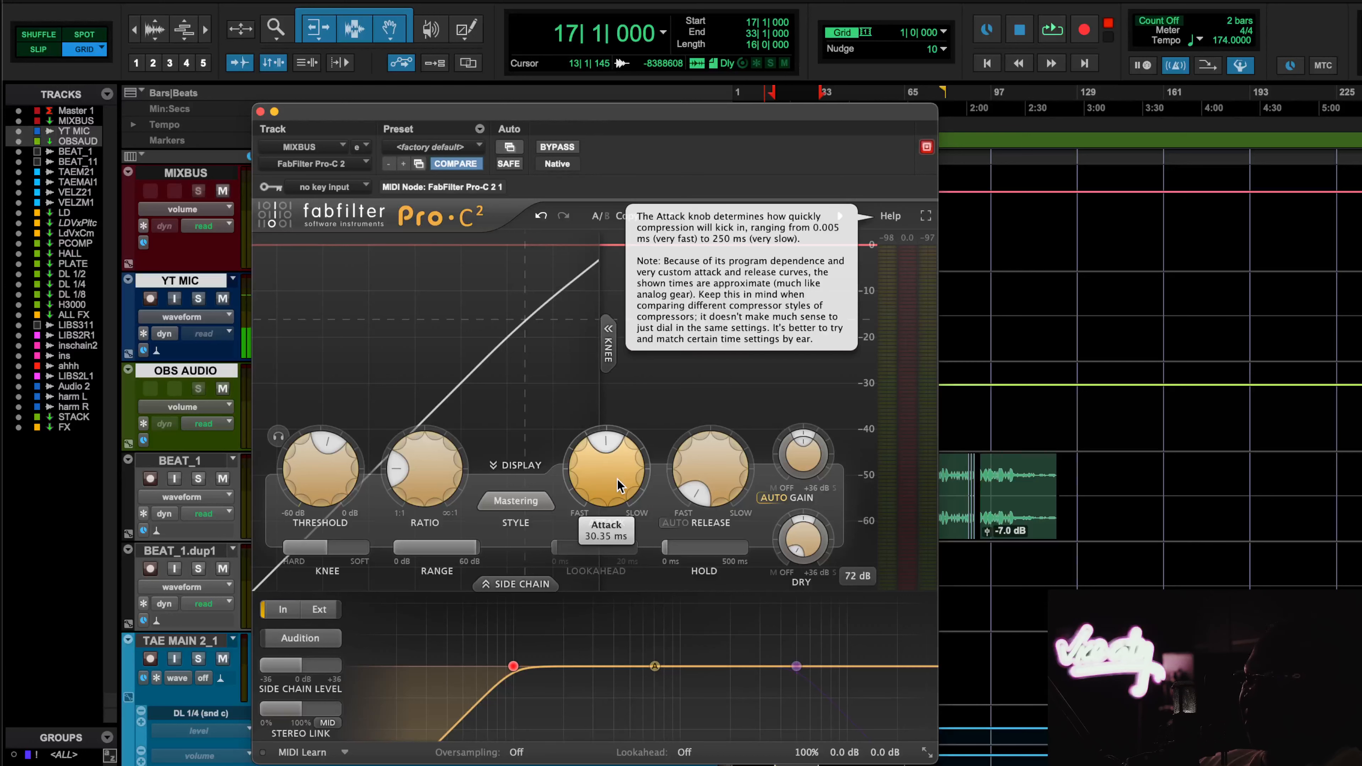
mouse_move(407, 481)
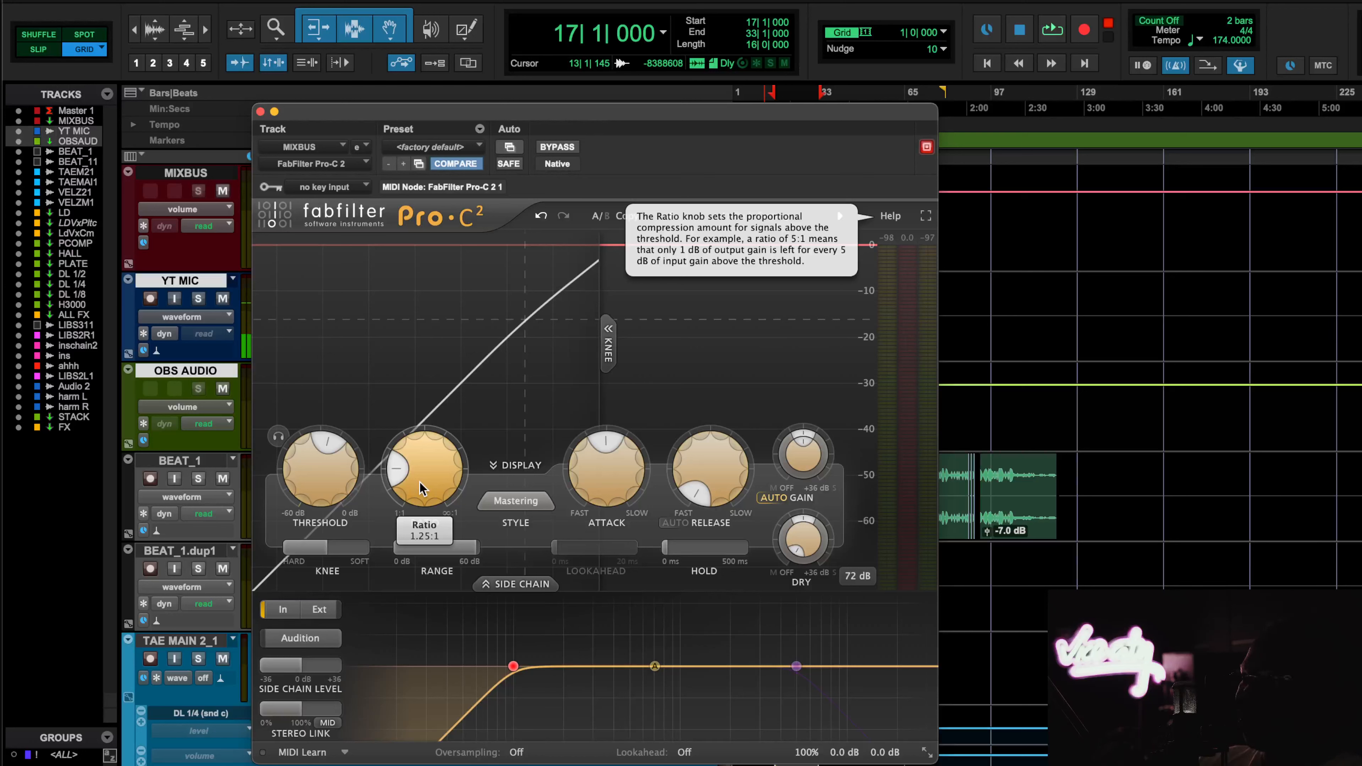
key("space")
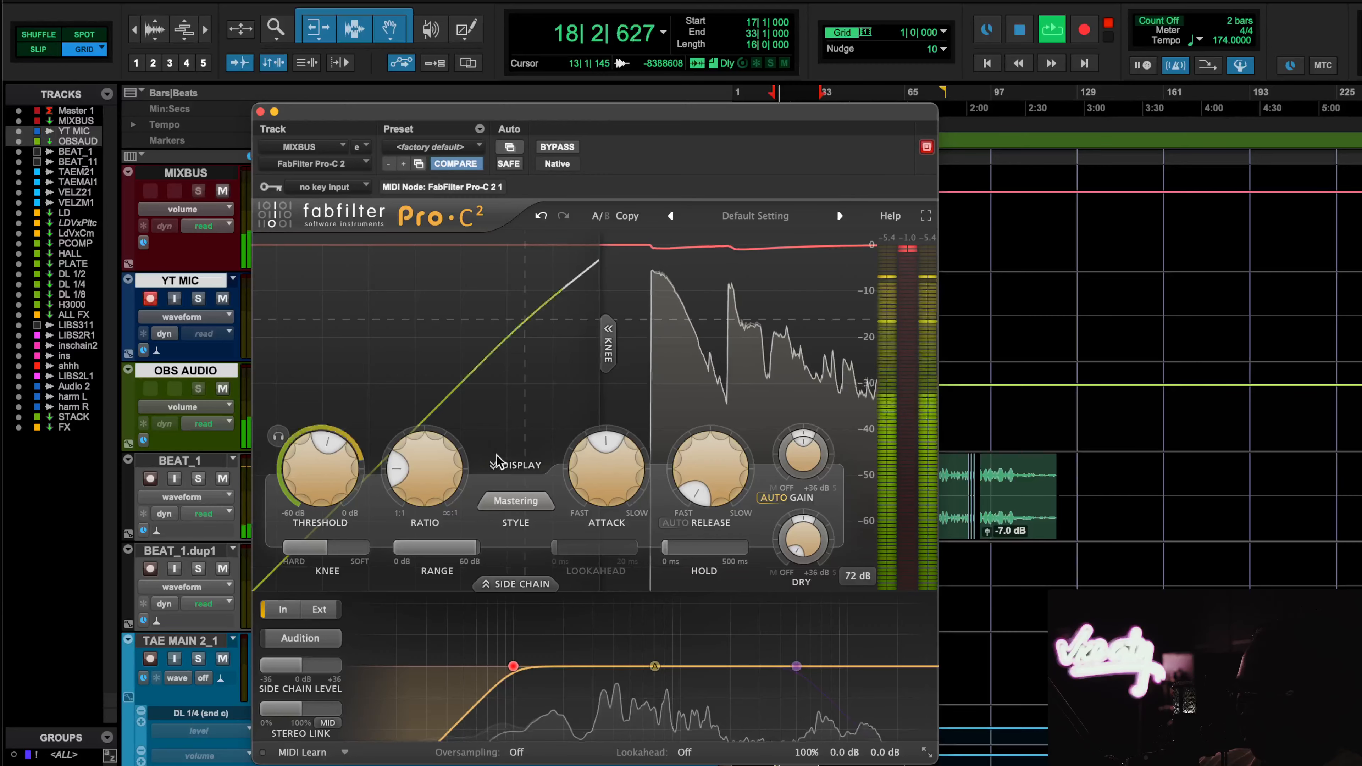
left_click(525, 500)
left_click(518, 526)
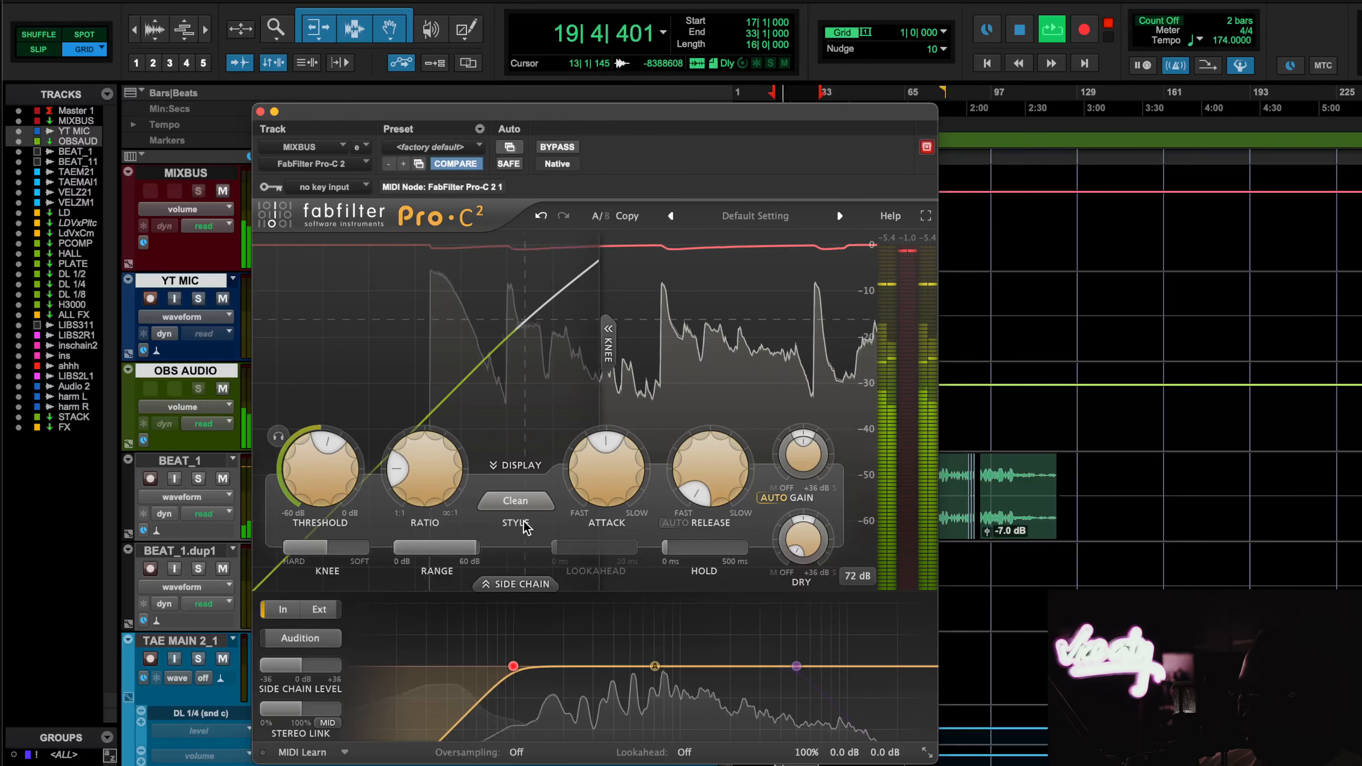
left_click(517, 499)
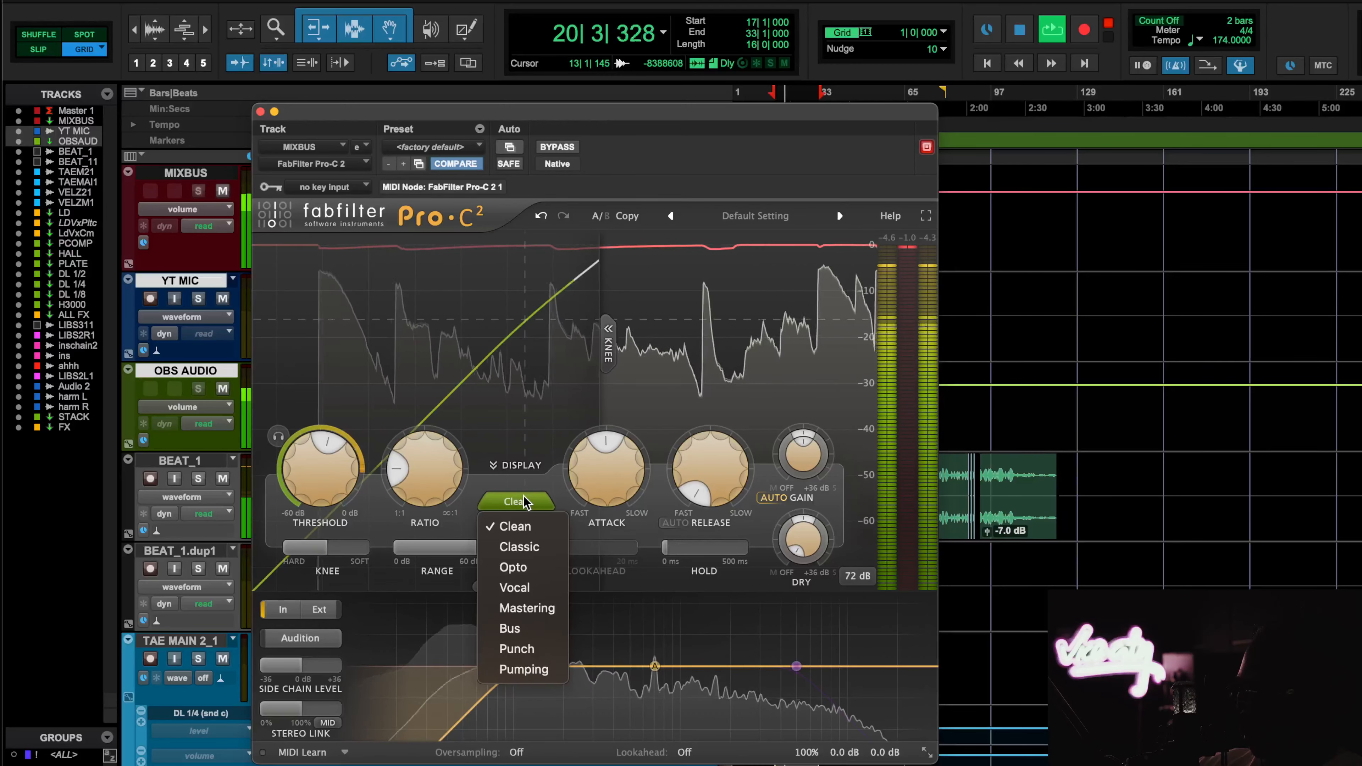
left_click(519, 546)
left_click(516, 502)
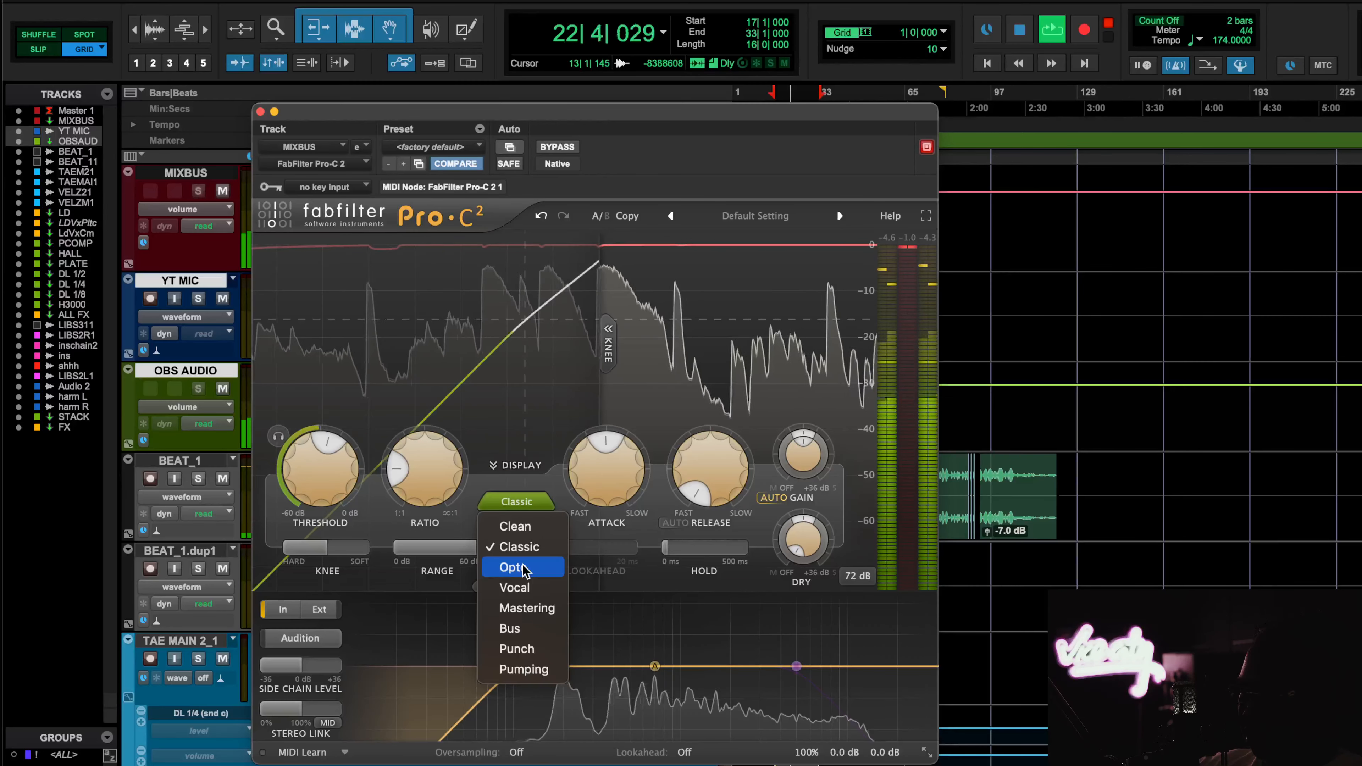
left_click(516, 649)
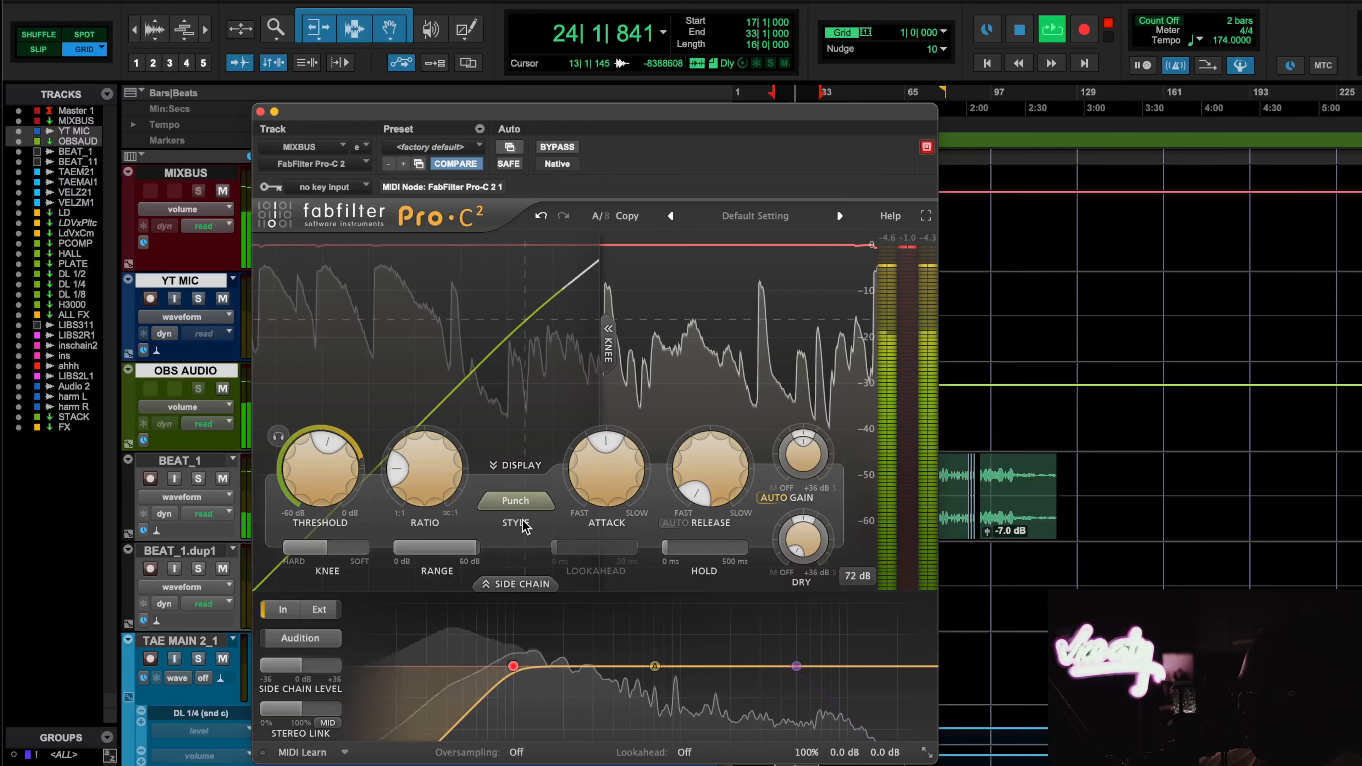
Step: Compare the Mastering and Pumping styles on the playing loop, and set the compression style to Punch
left_click(520, 503)
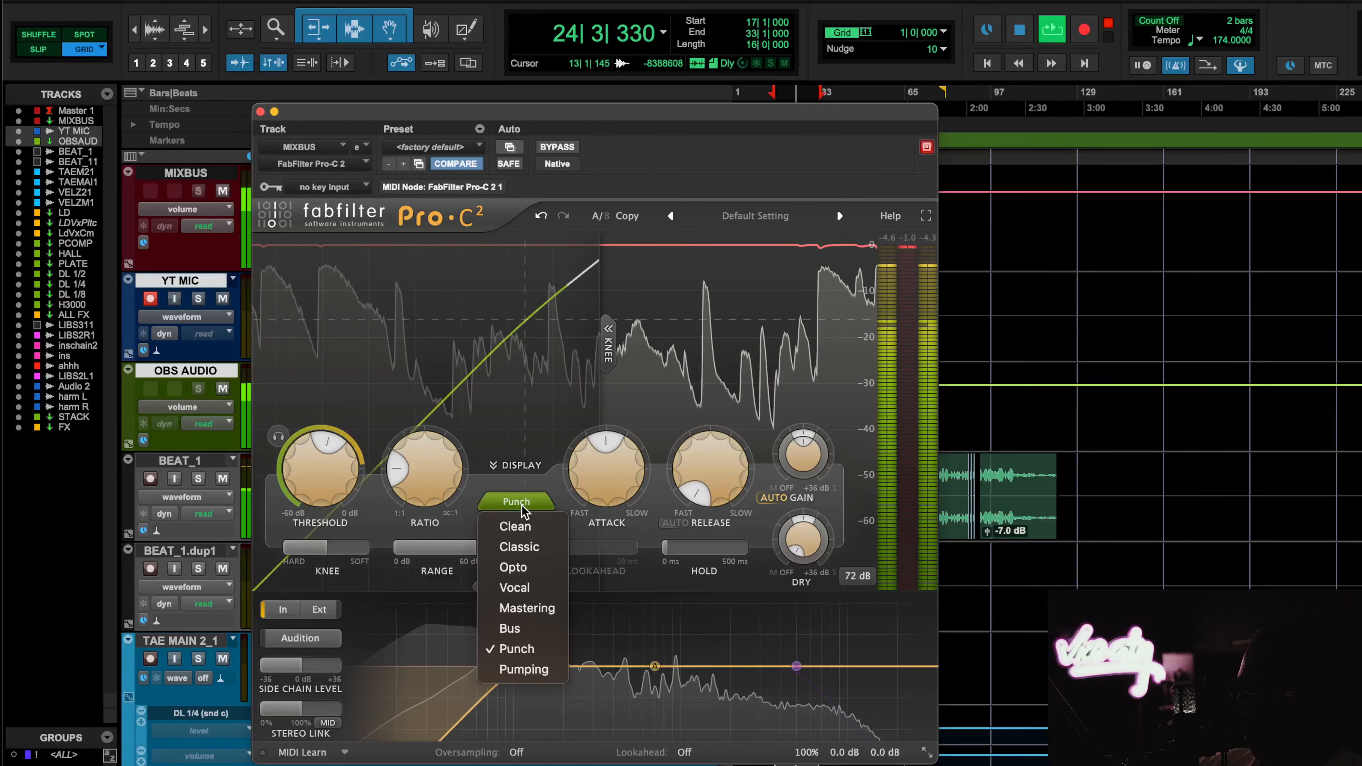
left_click(525, 608)
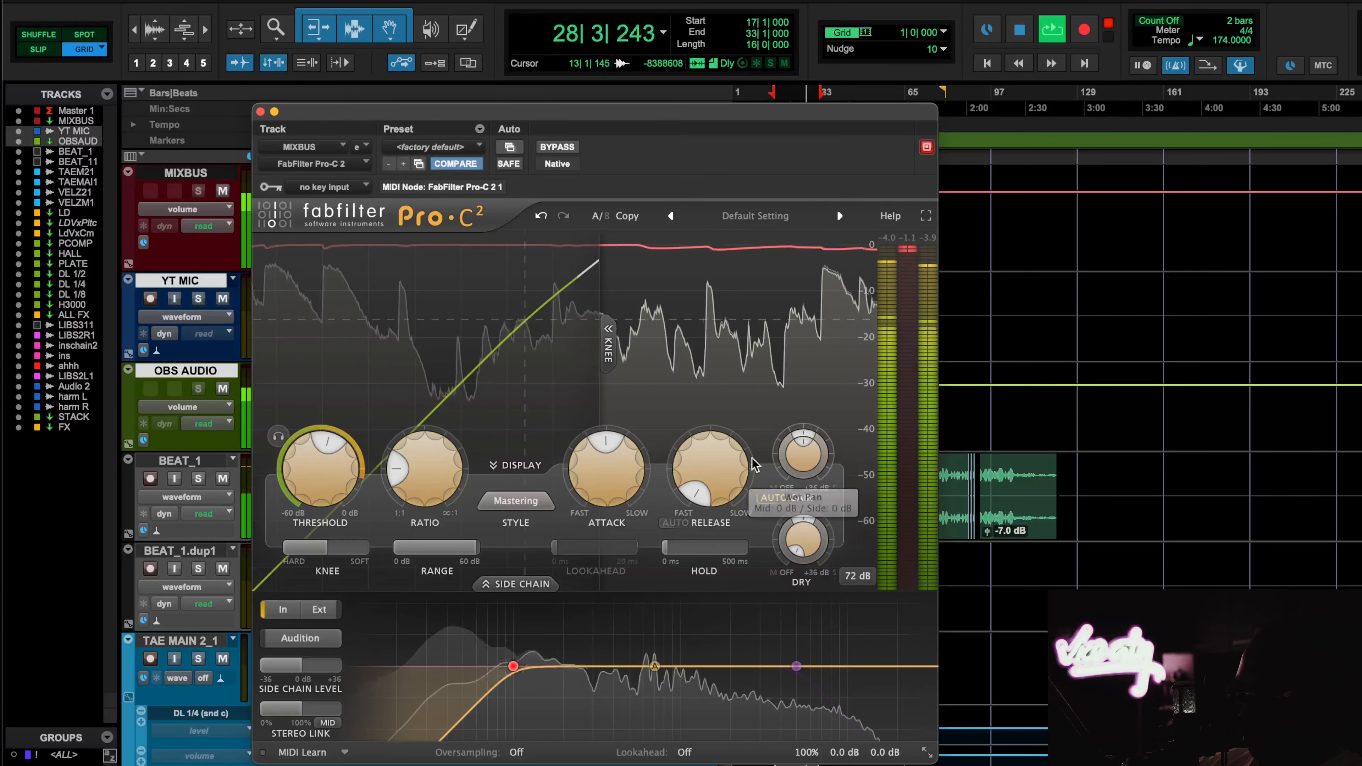
left_click(517, 502)
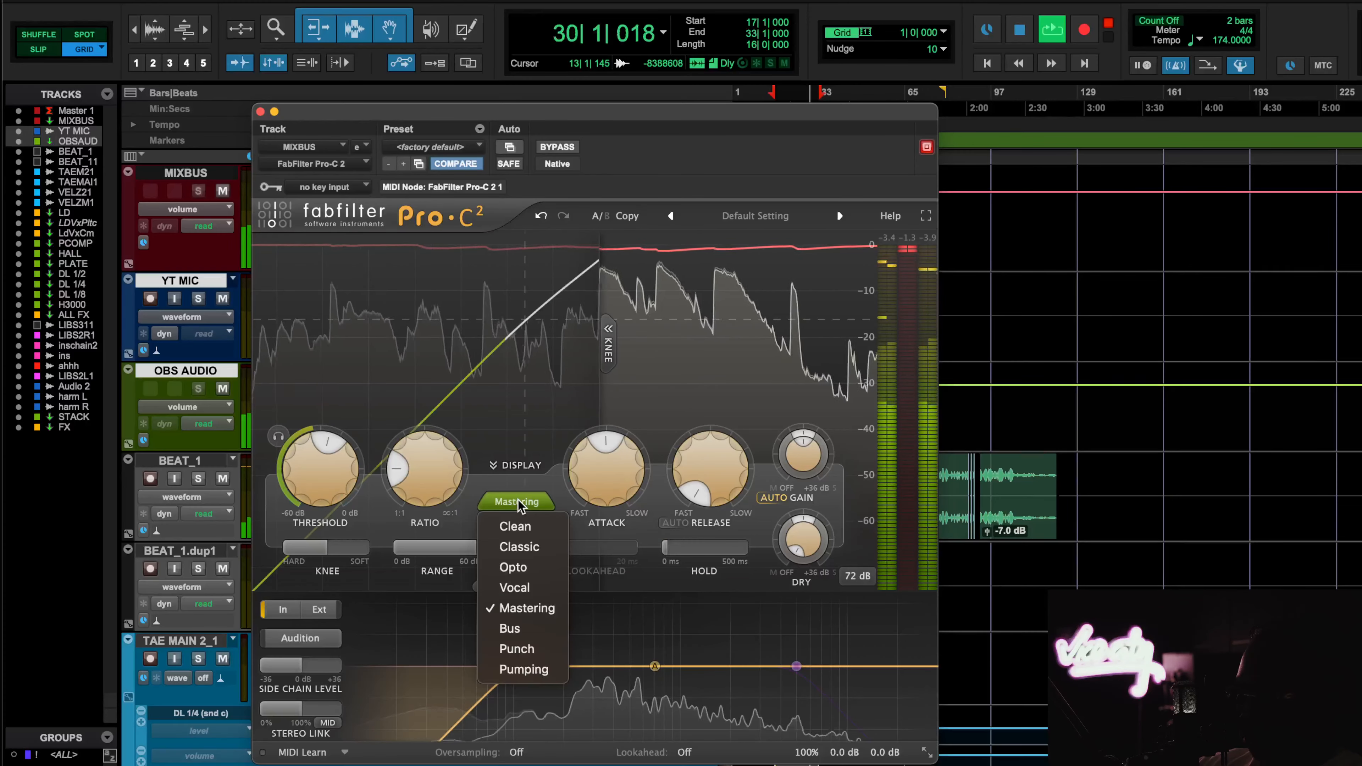
left_click(524, 669)
left_click(531, 502)
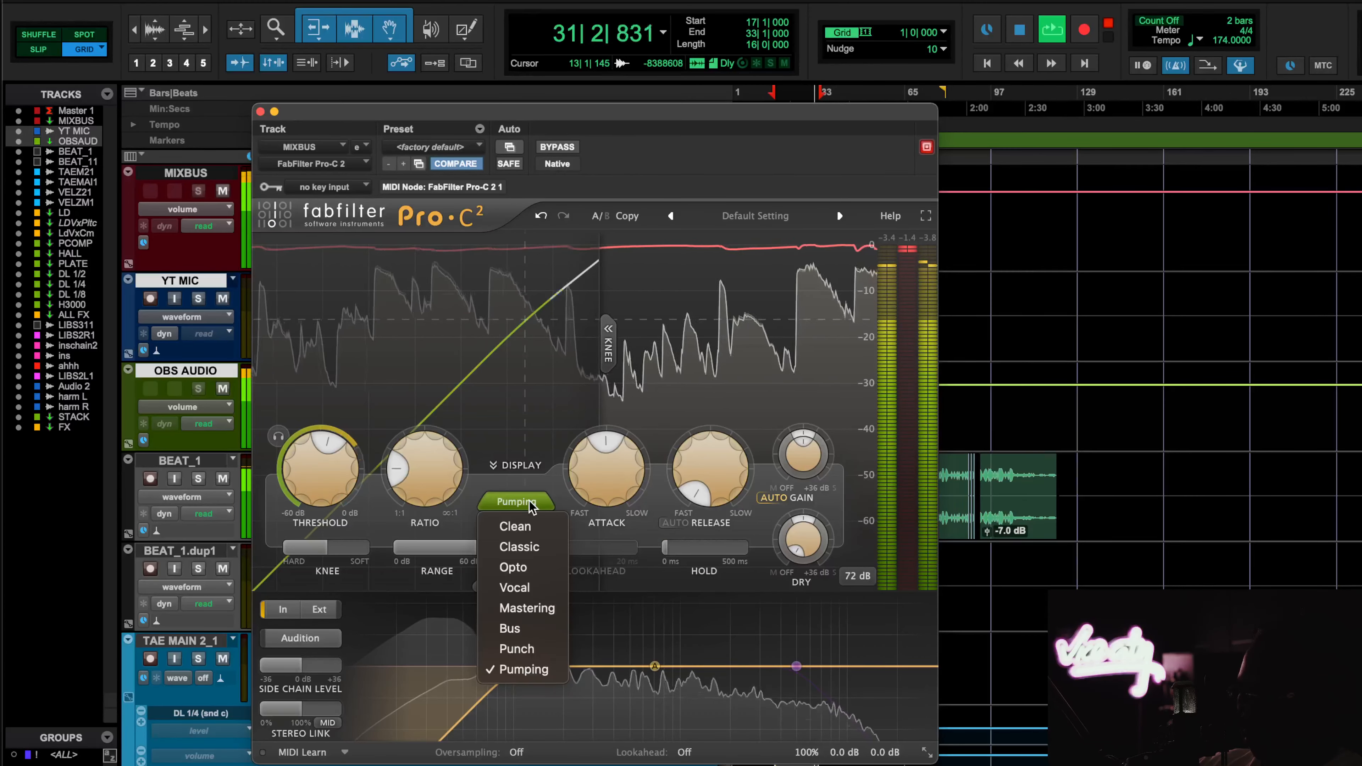
left_click(517, 649)
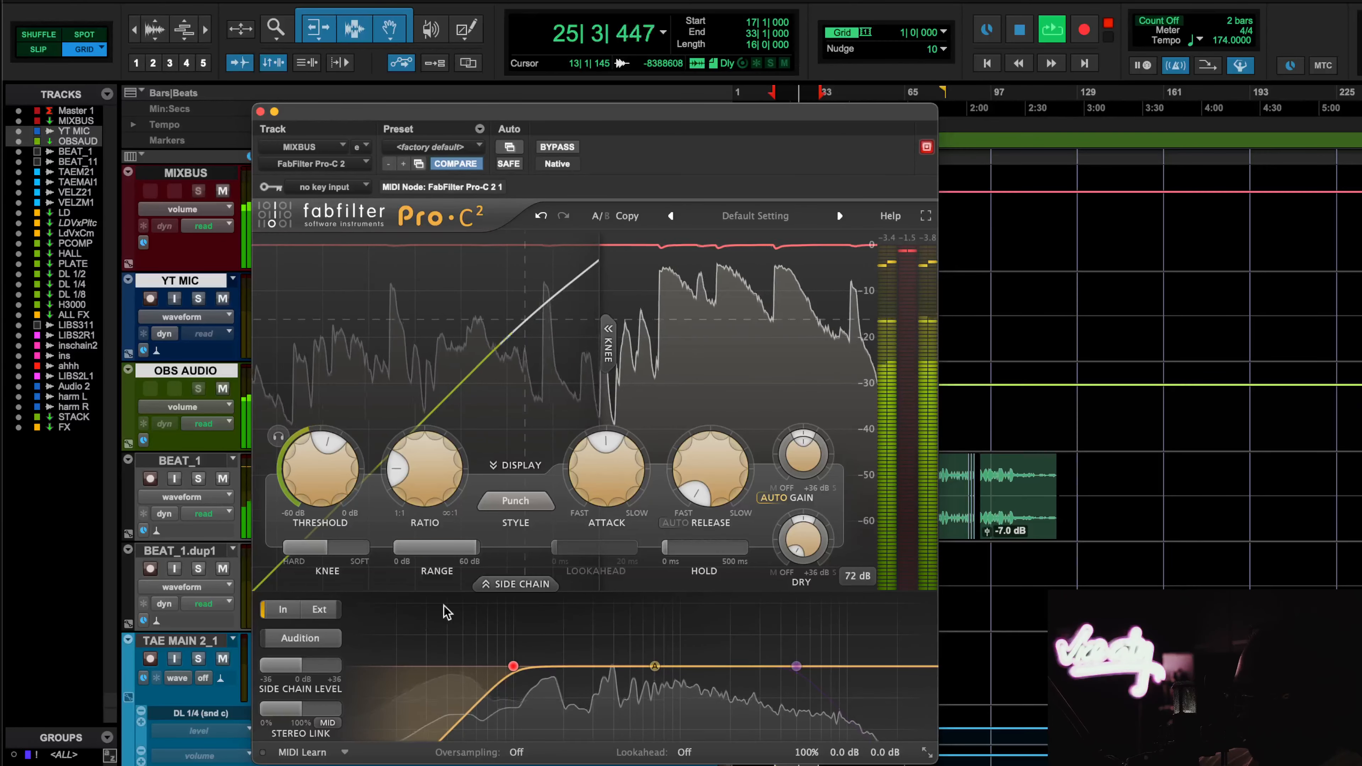
Step: Reduce the Pro-C 2's compression range to about 3.13 dB while the loop plays, and stop playback
left_click_drag(472, 548, 310, 567)
left_click_drag(421, 547, 377, 554)
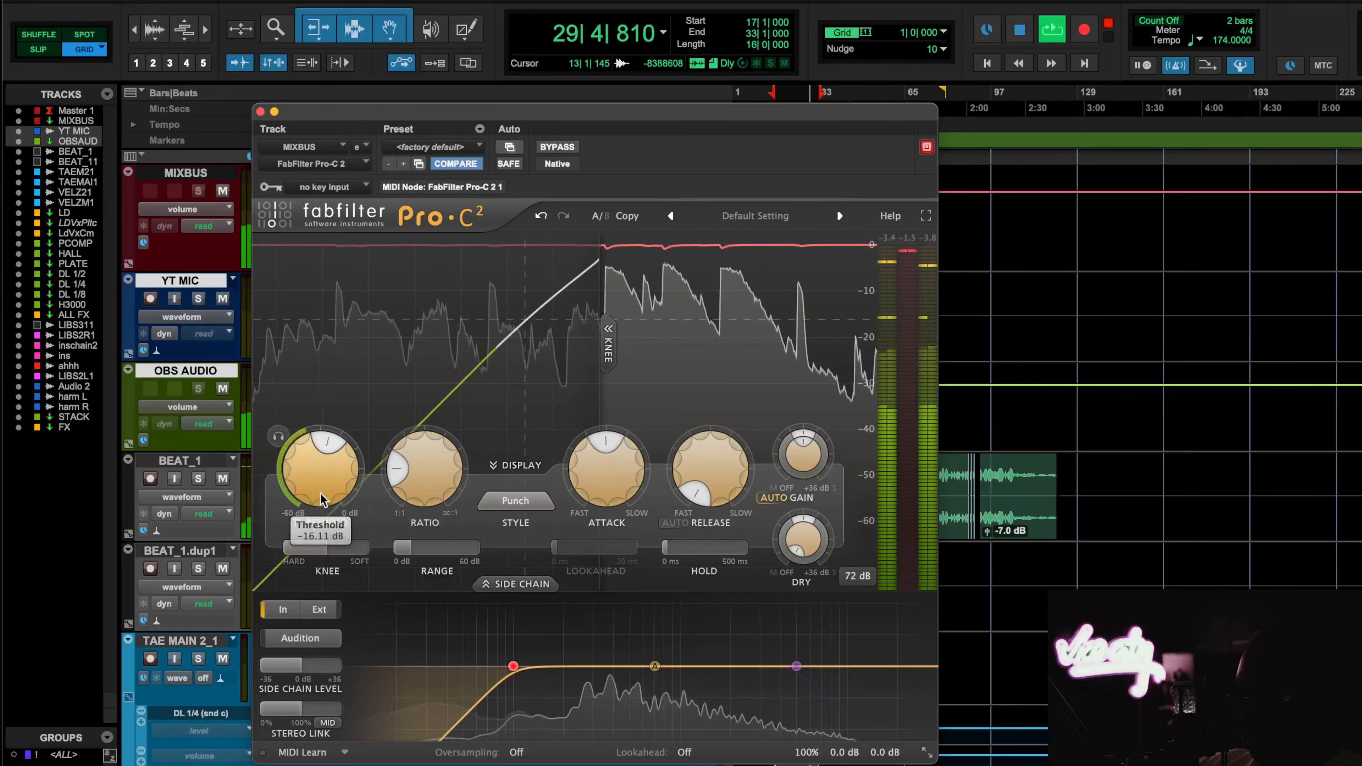
key("space")
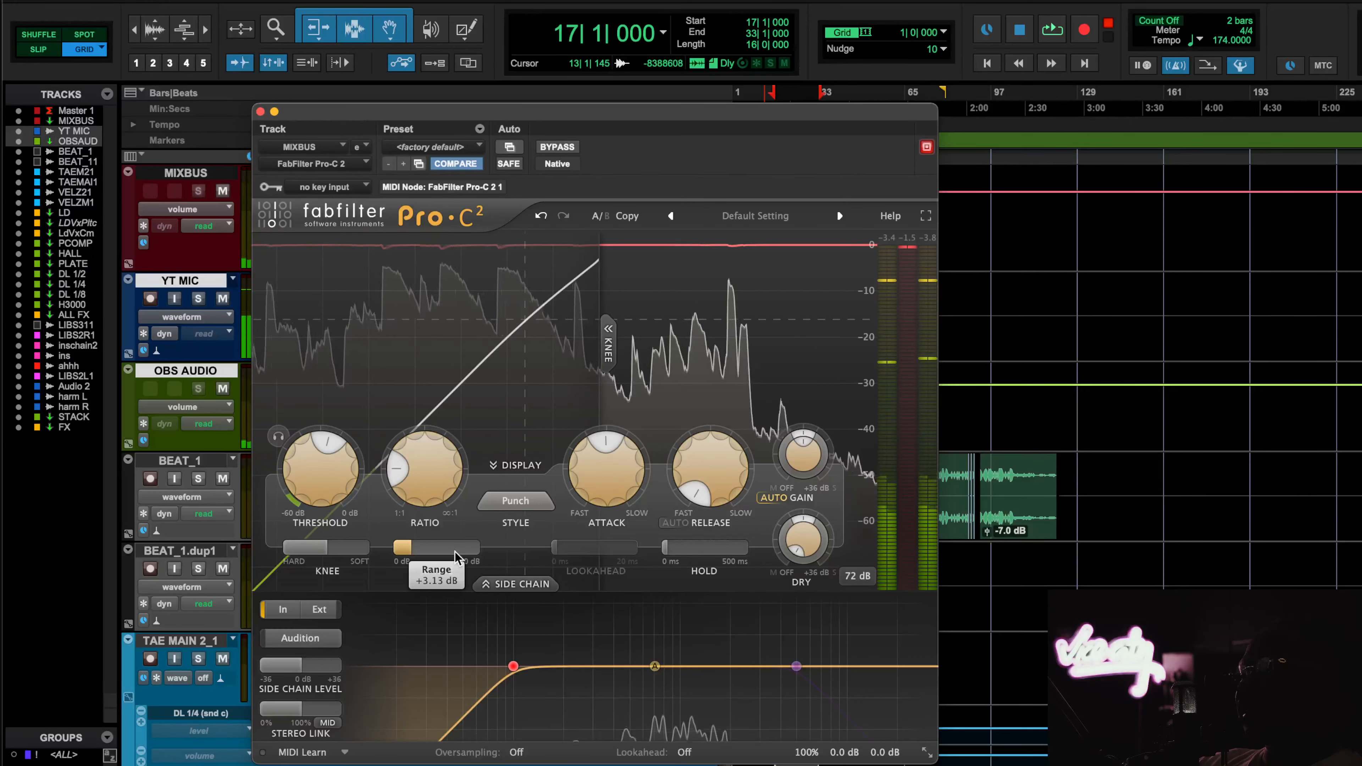
Step: Return the compression range to its 60 dB maximum, and review the available compression styles while keeping Punch
mouse_move(432, 556)
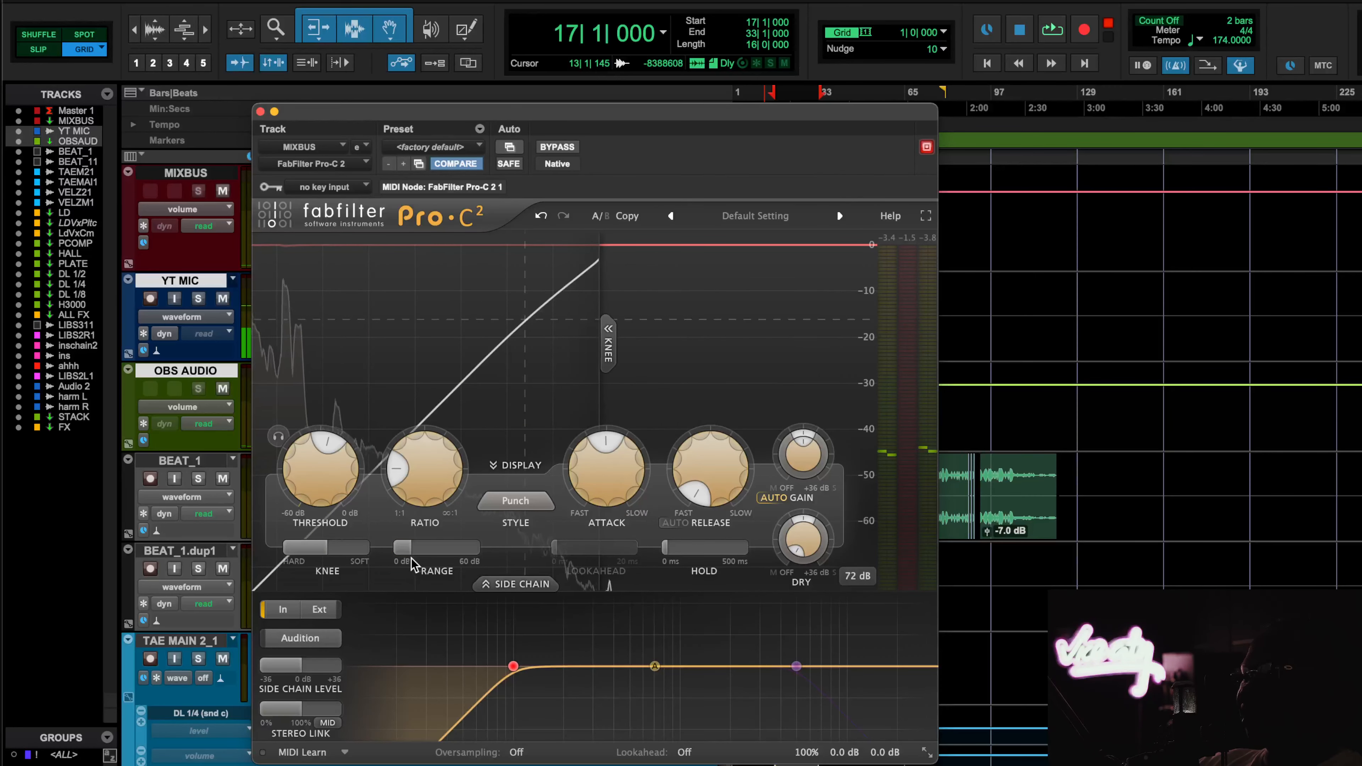
left_click_drag(414, 548, 486, 538)
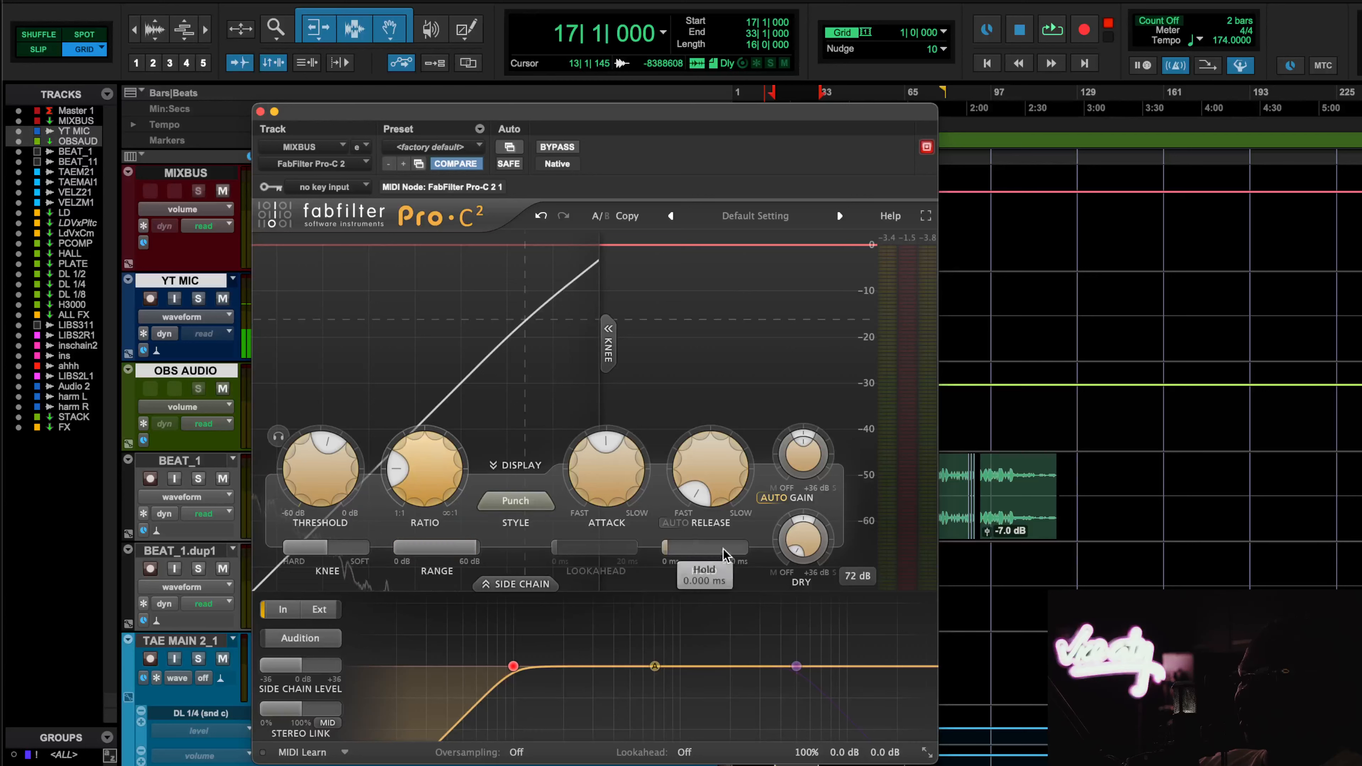
left_click(531, 505)
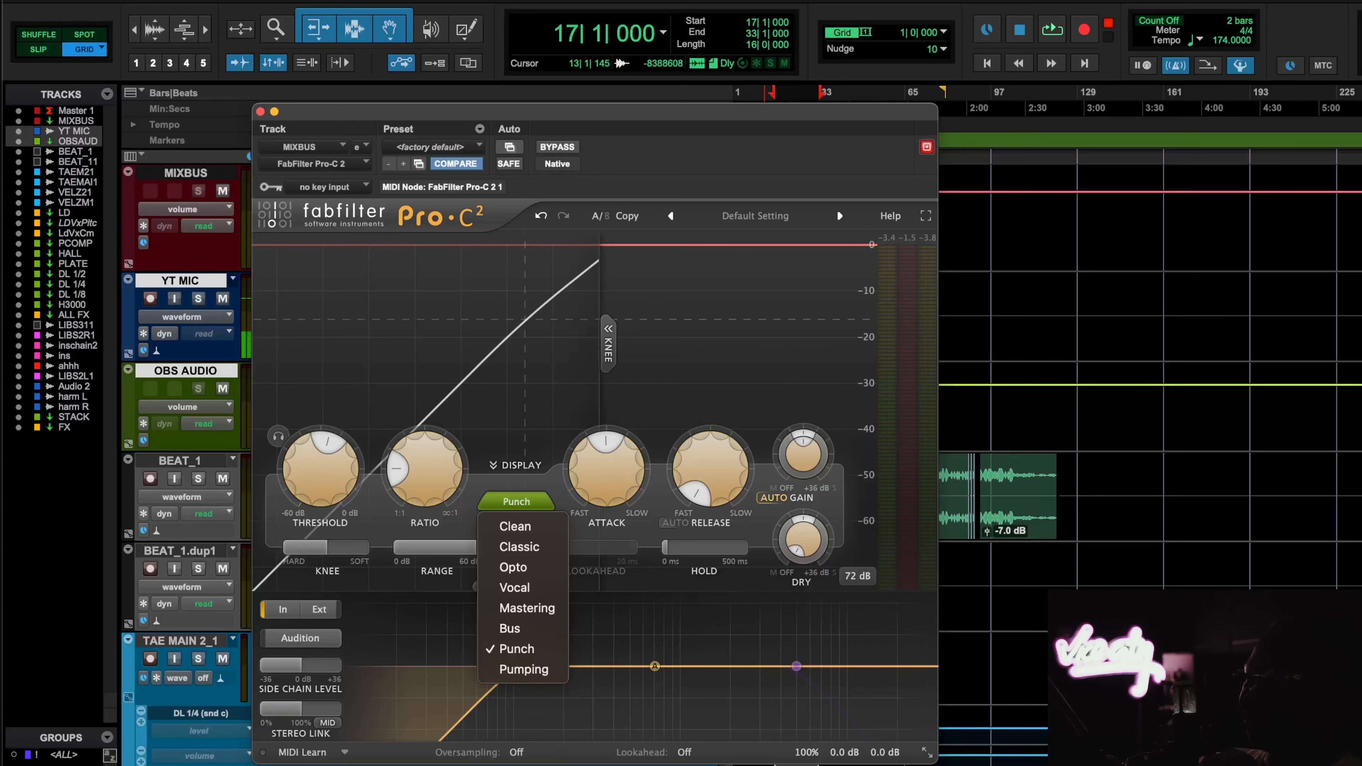
key("Escape")
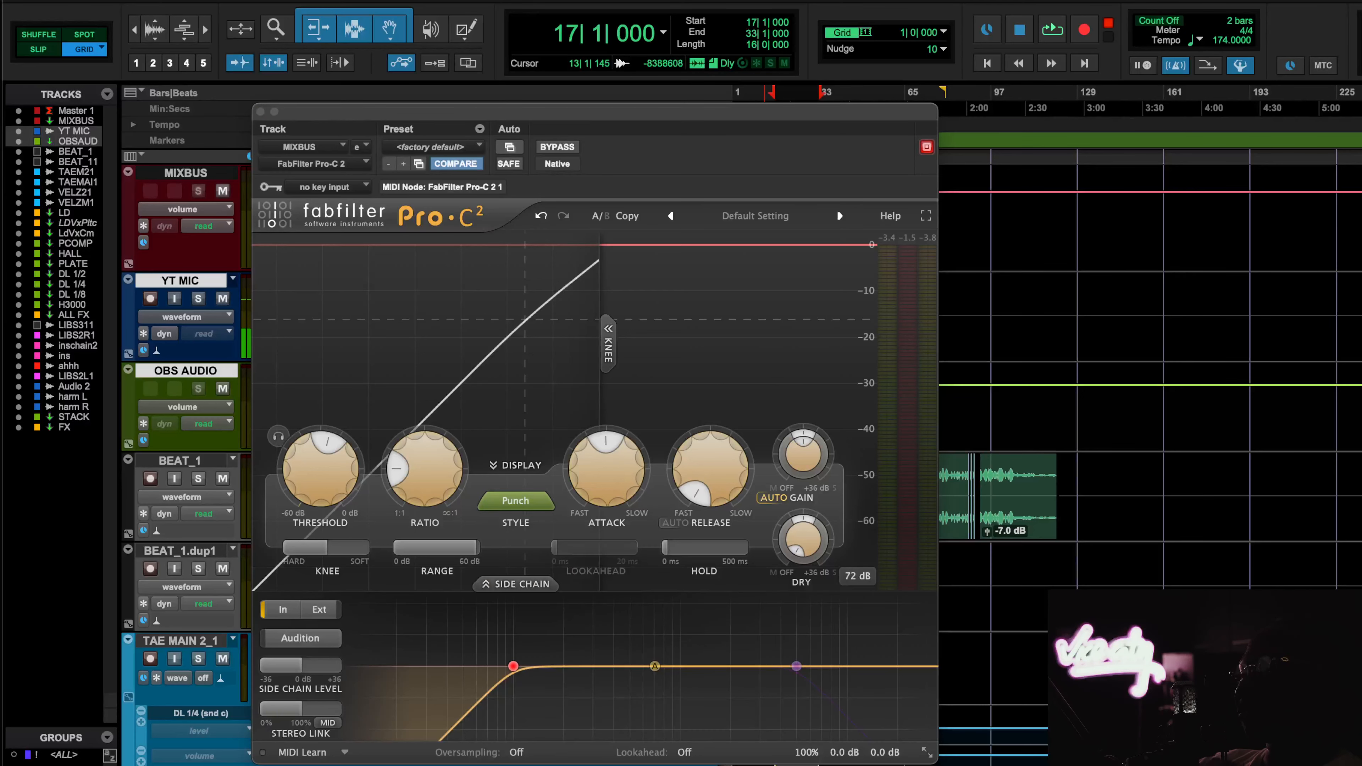